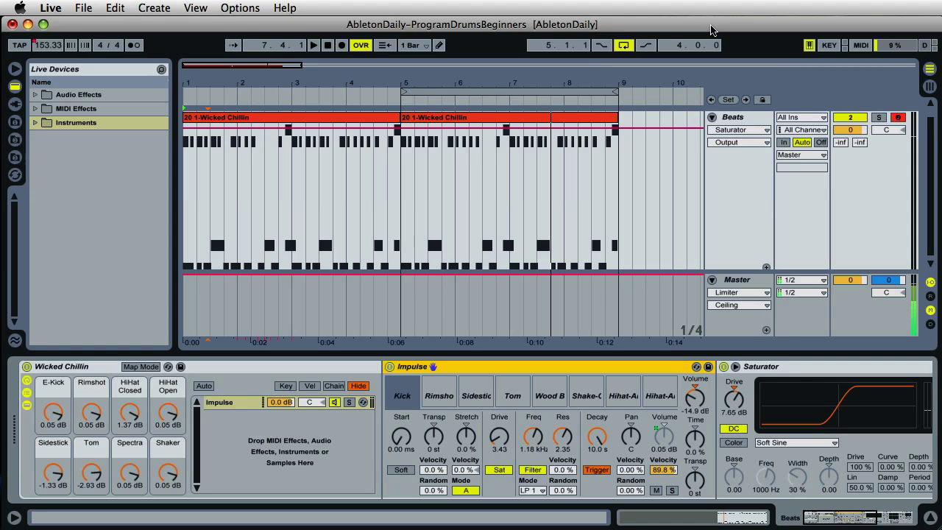
Browse the Impulse instrument's presets in the device browser and pick out the Wicked Chillin kit.
left_click(759, 204)
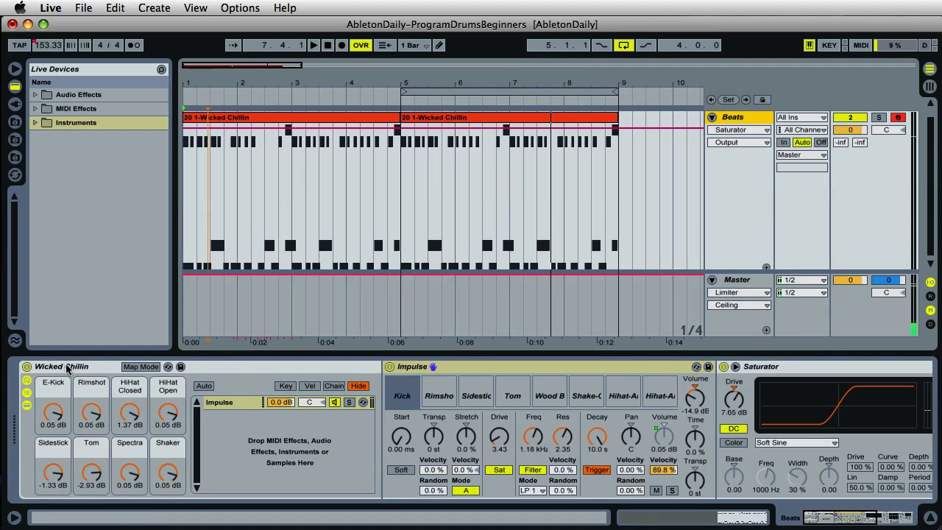
left_click(34, 121)
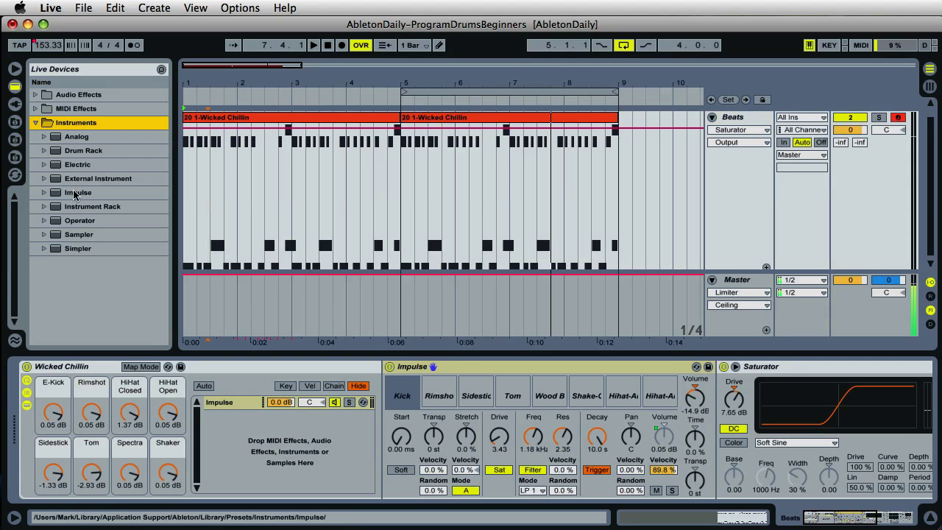
left_click(43, 193)
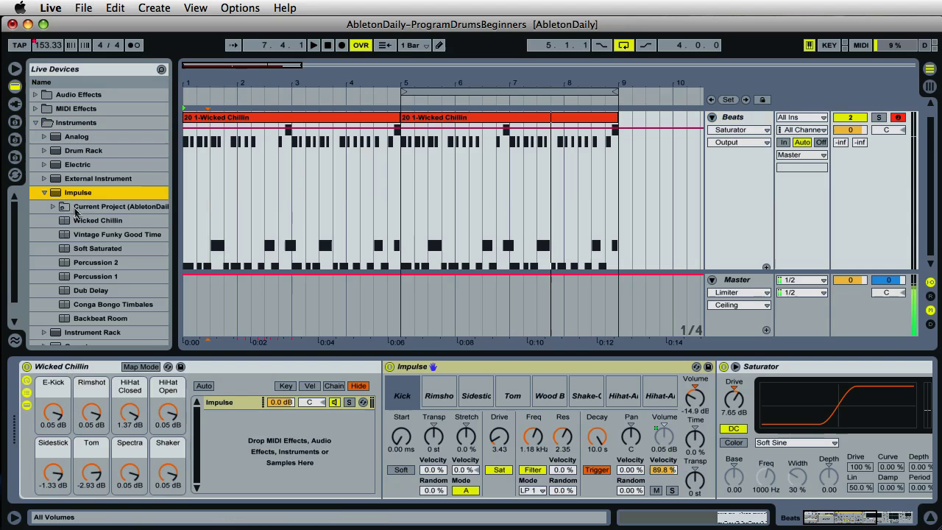
left_click(66, 220)
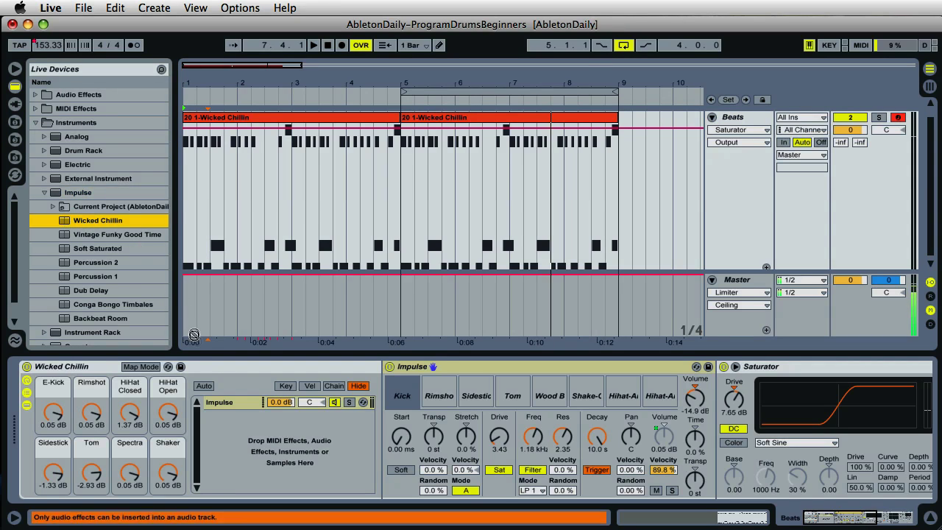
left_click(44, 193)
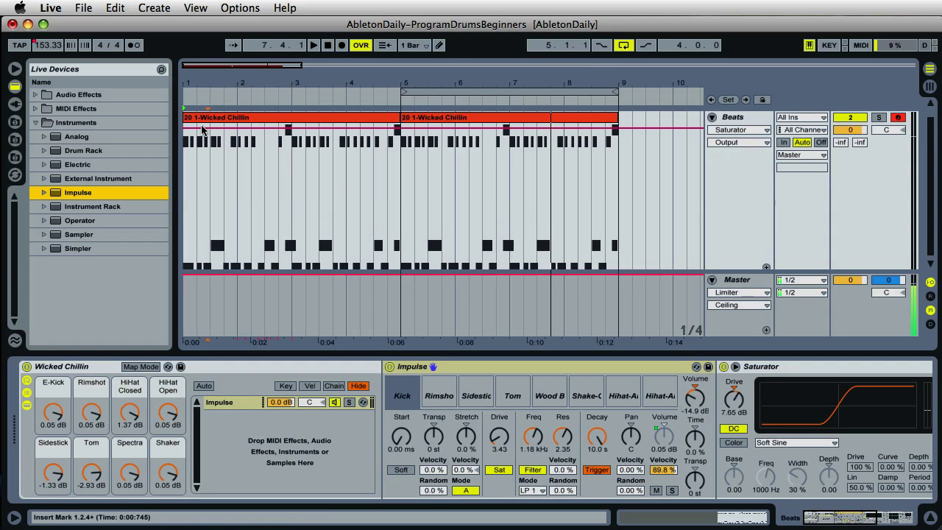
Select the two Wicked Chillin clips on the Beats track in turn to compare their patterns.
left_click(302, 120)
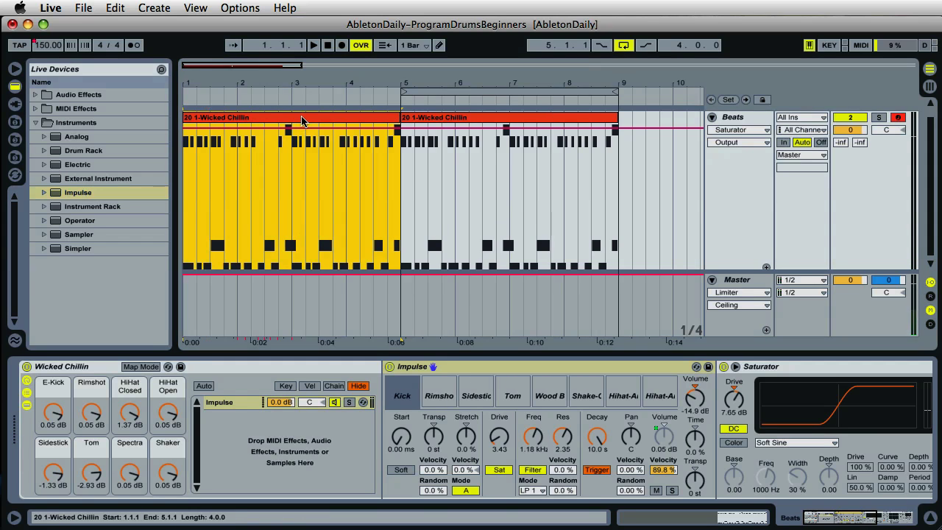
left_click(353, 130)
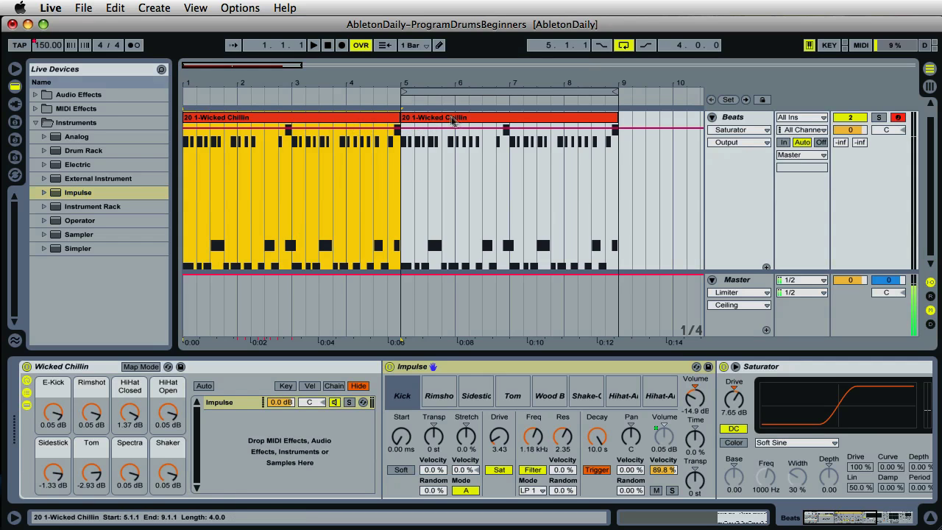
left_click(492, 121)
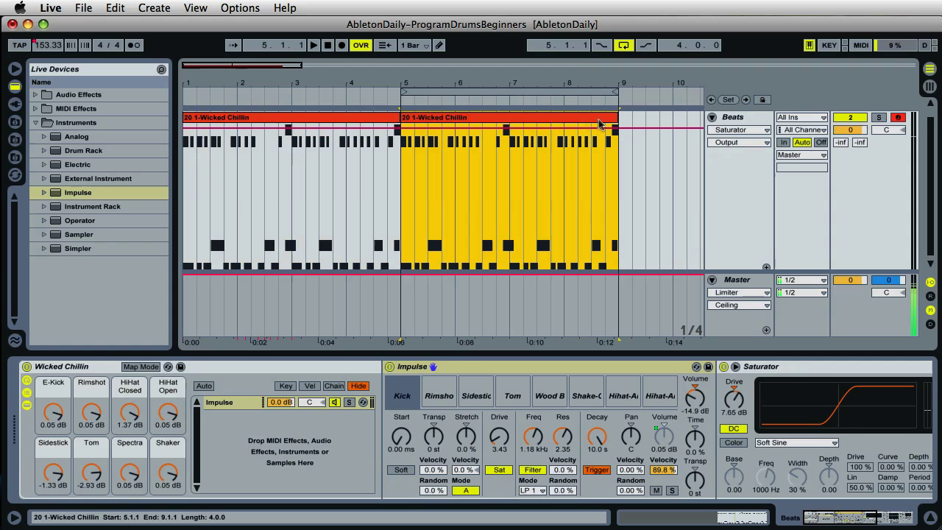
left_click(266, 121)
left_click(498, 122)
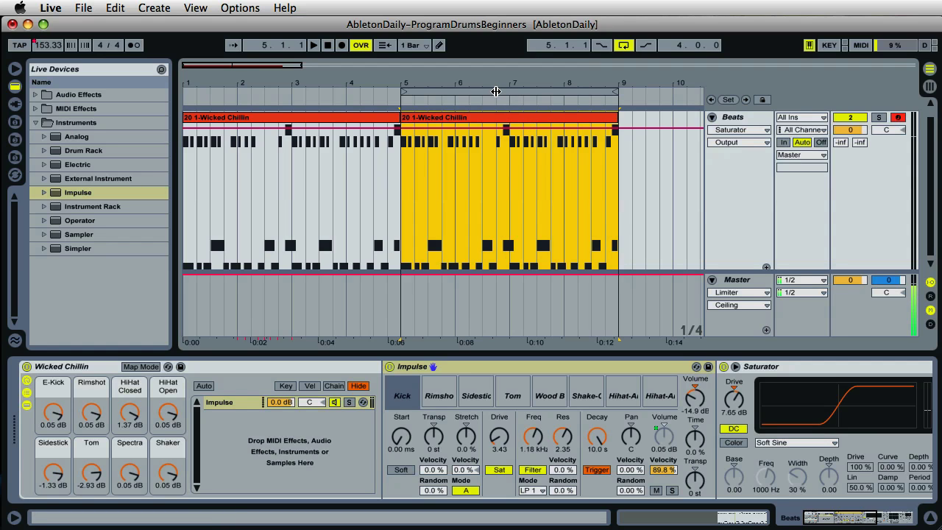
Move the four-bar loop to start at bar 1 and play back the first Wicked Chillin clip.
left_click_drag(496, 91, 278, 91)
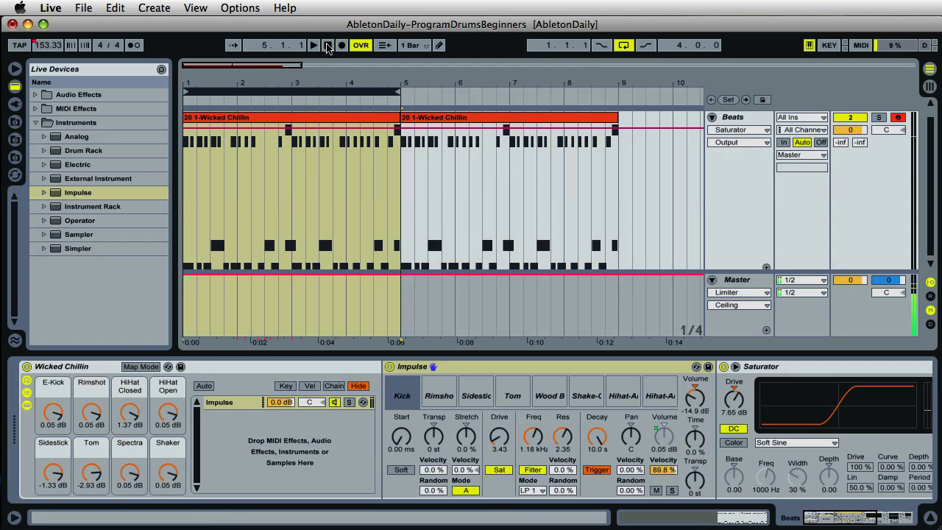
left_click(328, 45)
left_click(313, 45)
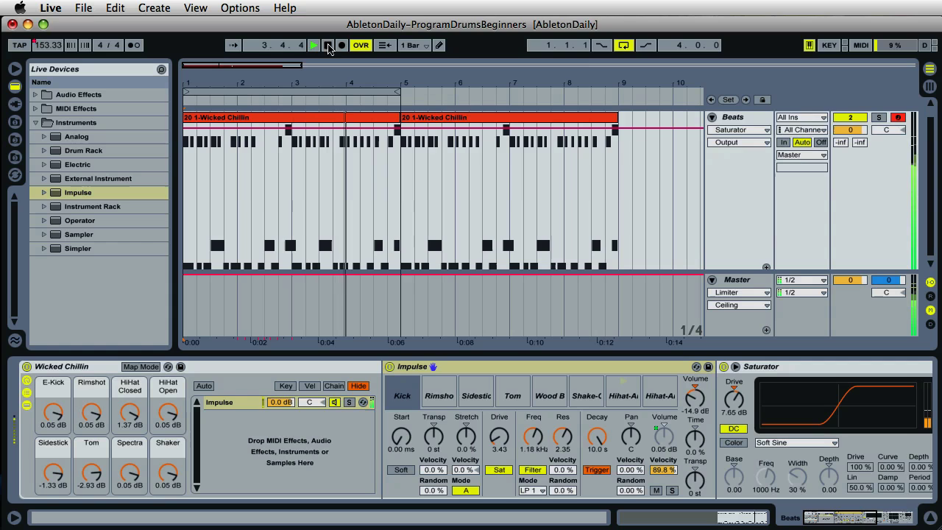
left_click(328, 45)
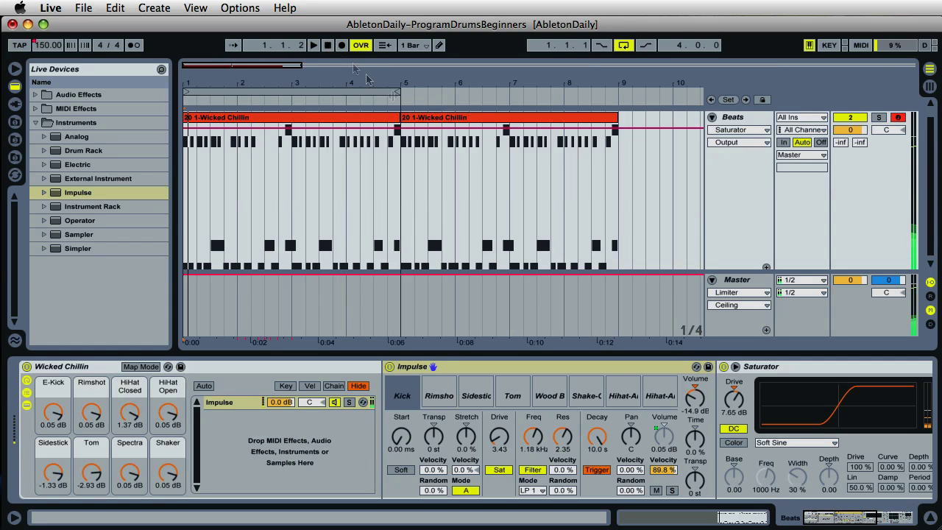
Move the four-bar loop to start at bar 5 and play back the second Wicked Chillin clip.
left_click_drag(384, 91, 597, 91)
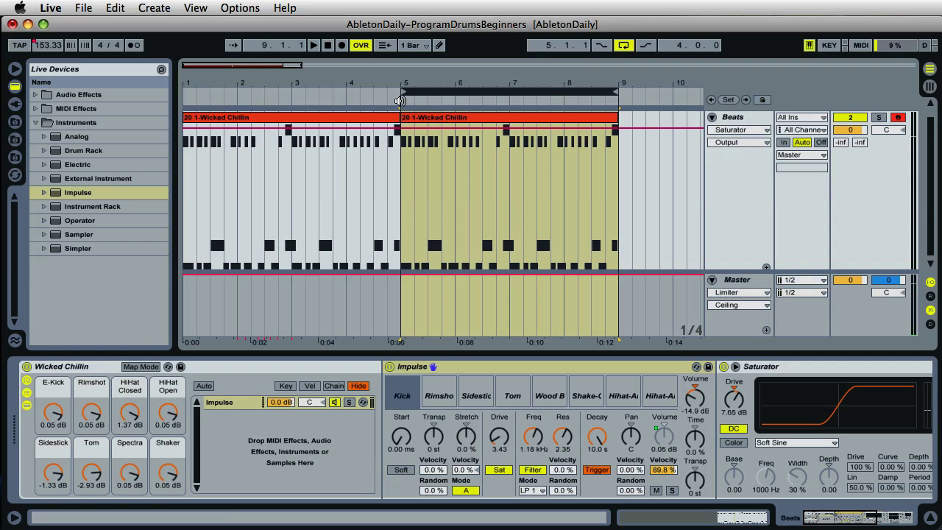
key("space")
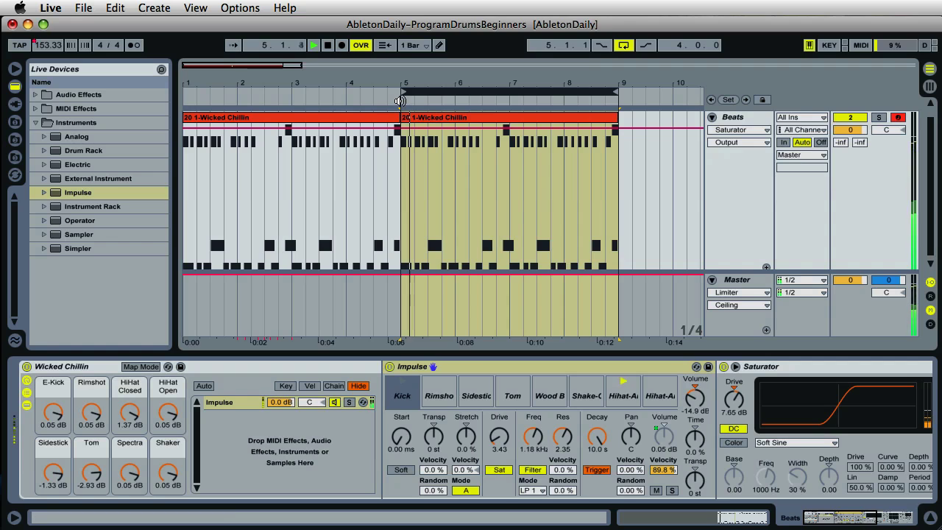
left_click(328, 46)
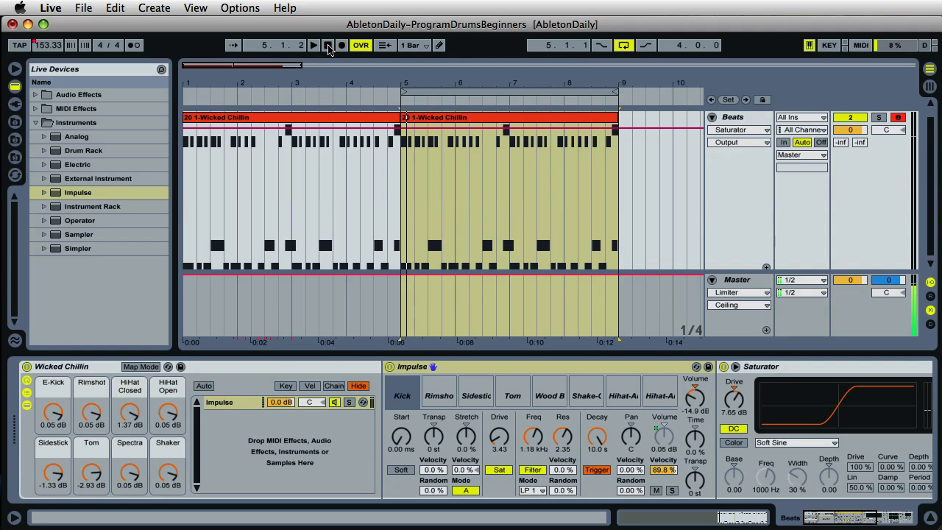
Open the first clip's MIDI notes and compare its note velocities with those of the second clip.
left_click(303, 120)
left_click(441, 120)
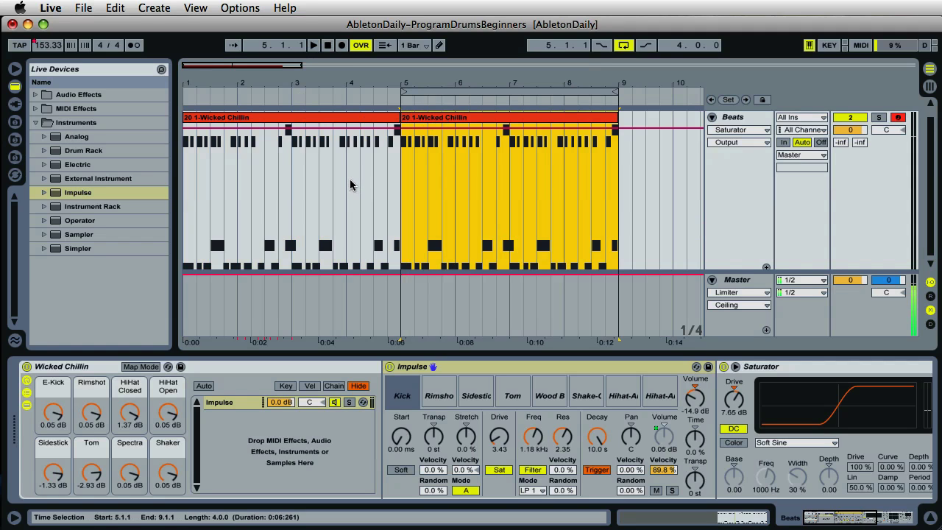
left_click(324, 119)
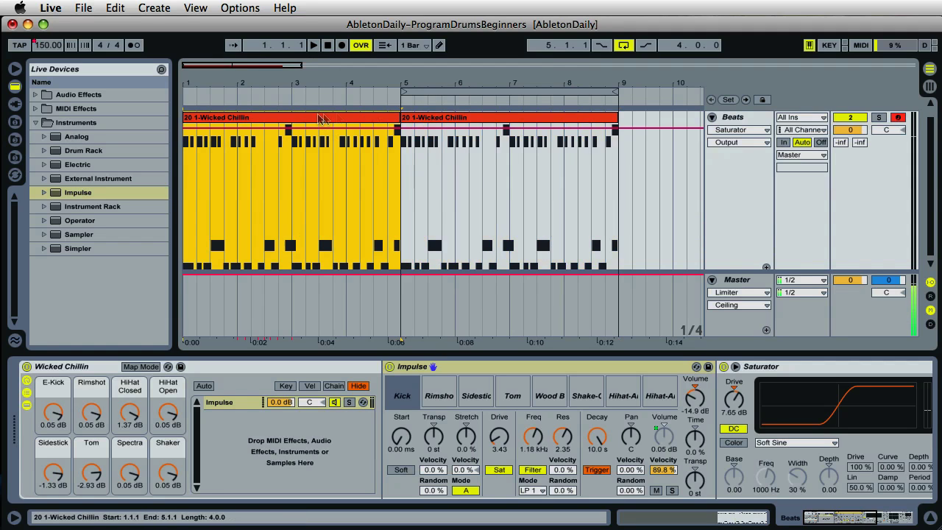
left_click(427, 120)
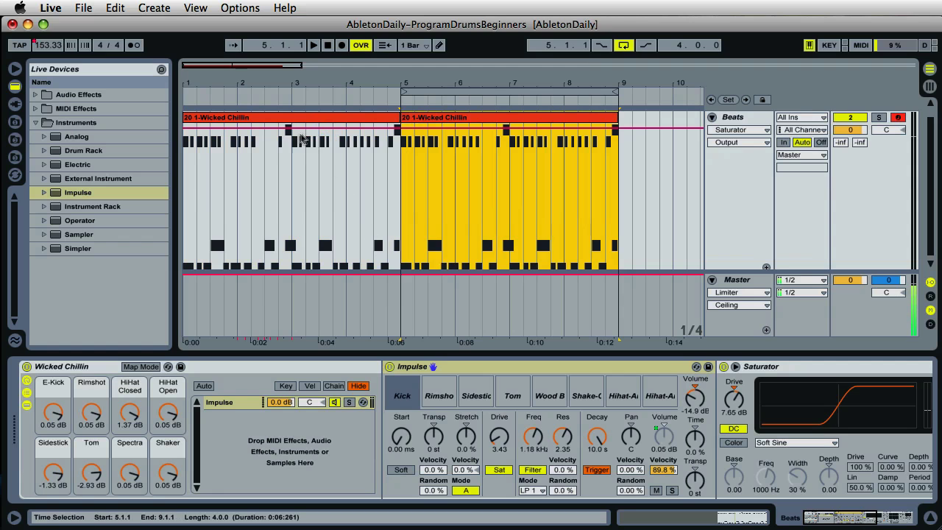
double_click(274, 120)
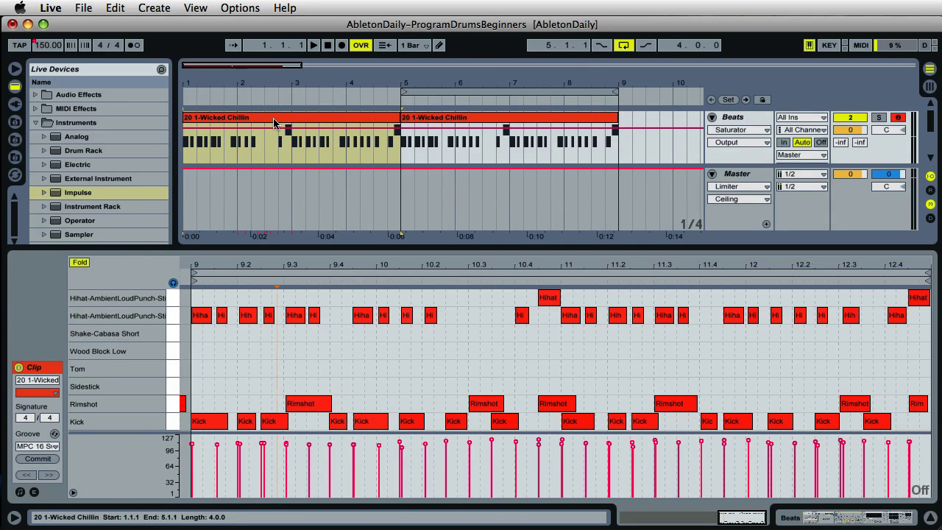
left_click(471, 123)
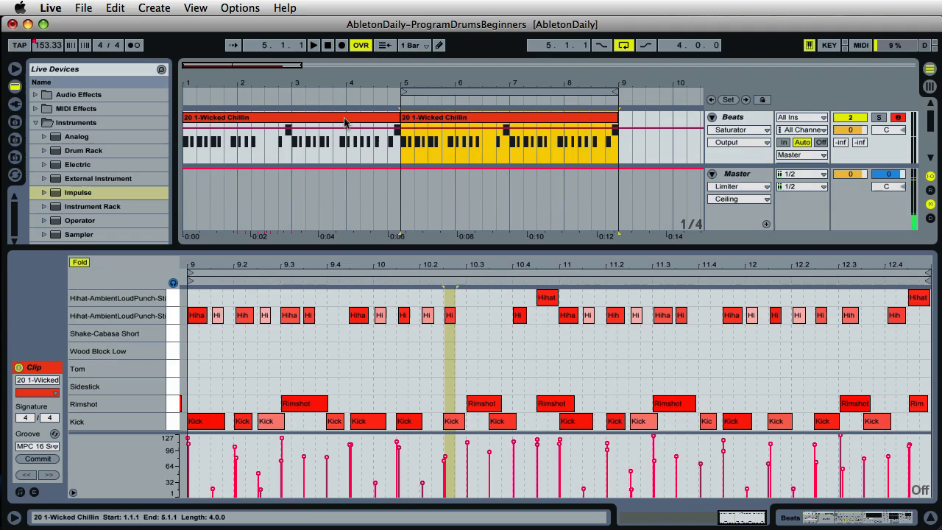
left_click(350, 157)
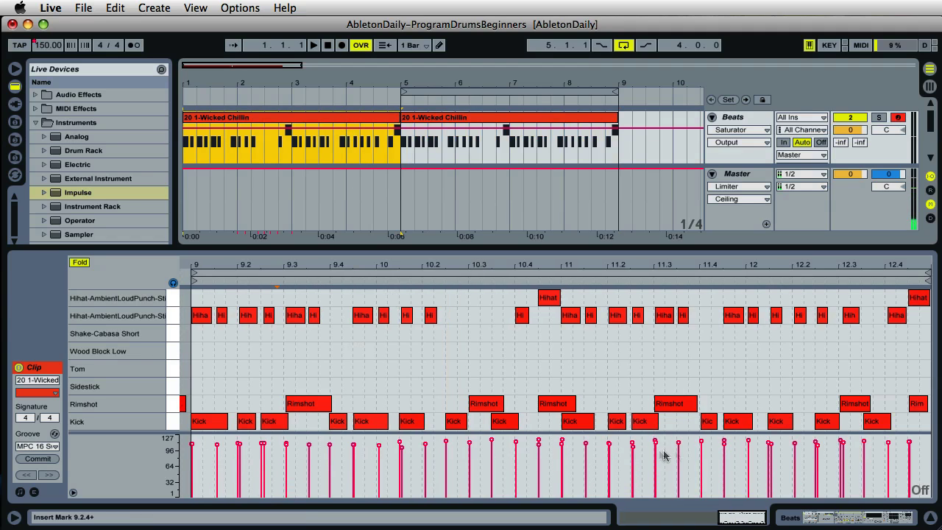
Nudge the hi-hat note just before 9.4.3 in the first clip slightly forward in time.
left_click(910, 443)
mouse_move(360, 314)
left_mouse_down()
mouse_move(345, 318)
mouse_move(361, 314)
left_mouse_up()
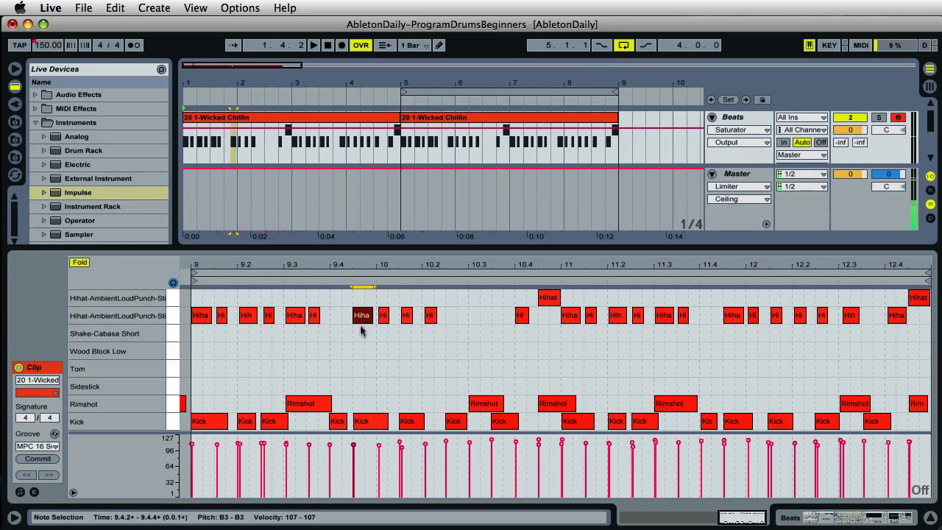
key("Right")
Compare both clips' velocities again, and play back the first clip from bar 1.
left_click(305, 170)
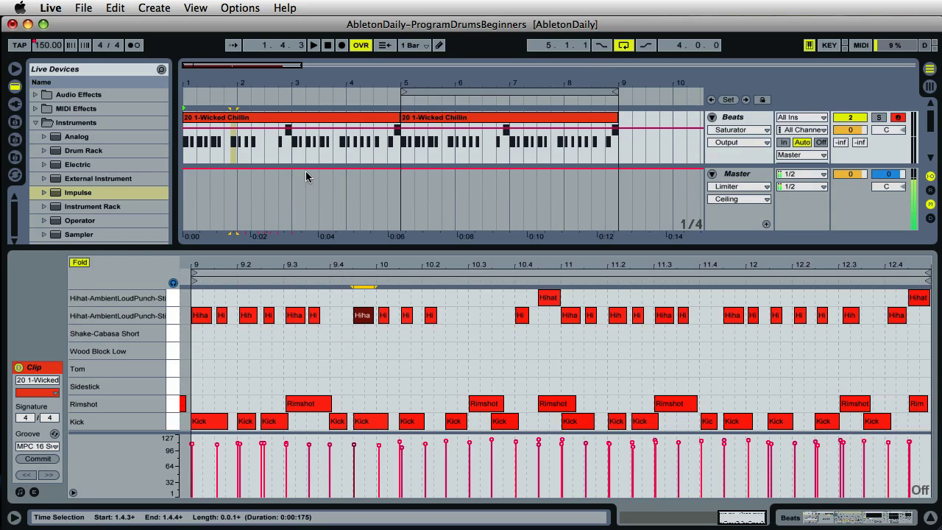
left_click(267, 118)
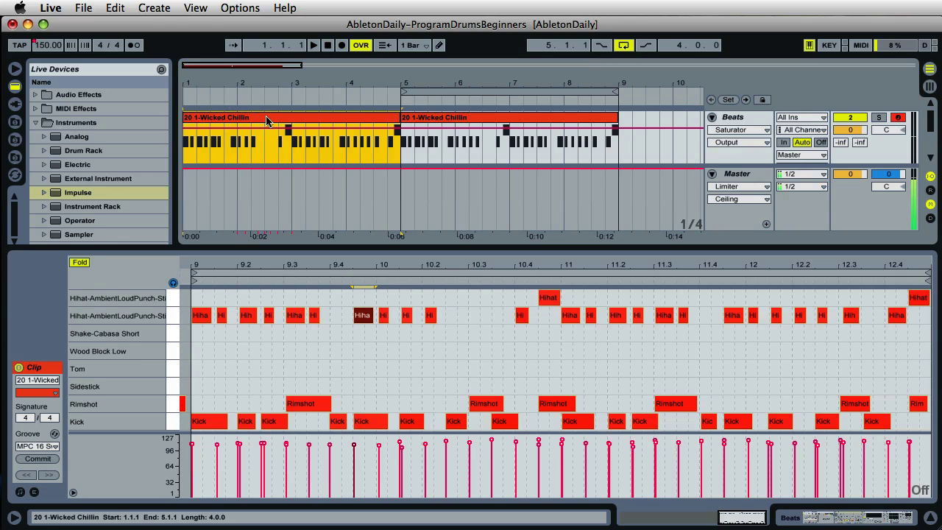
left_click(463, 119)
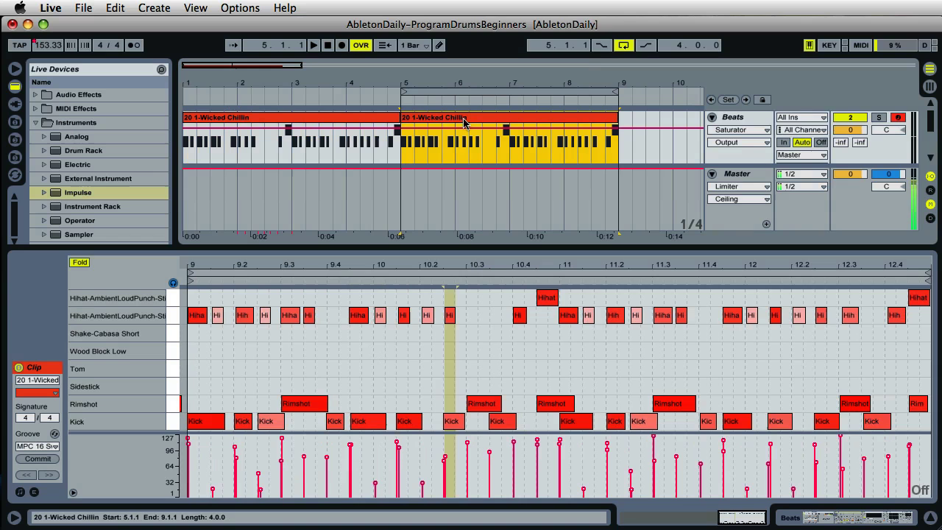
left_click(377, 122)
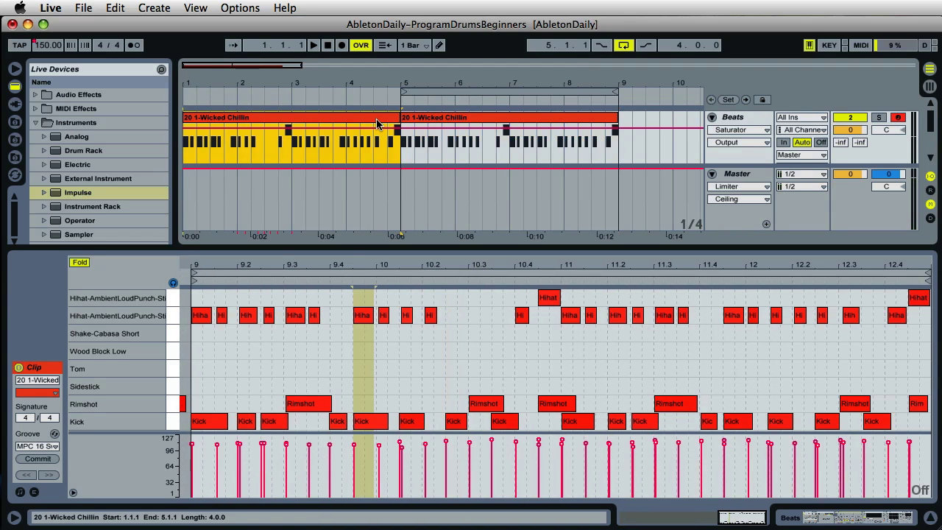
key("space")
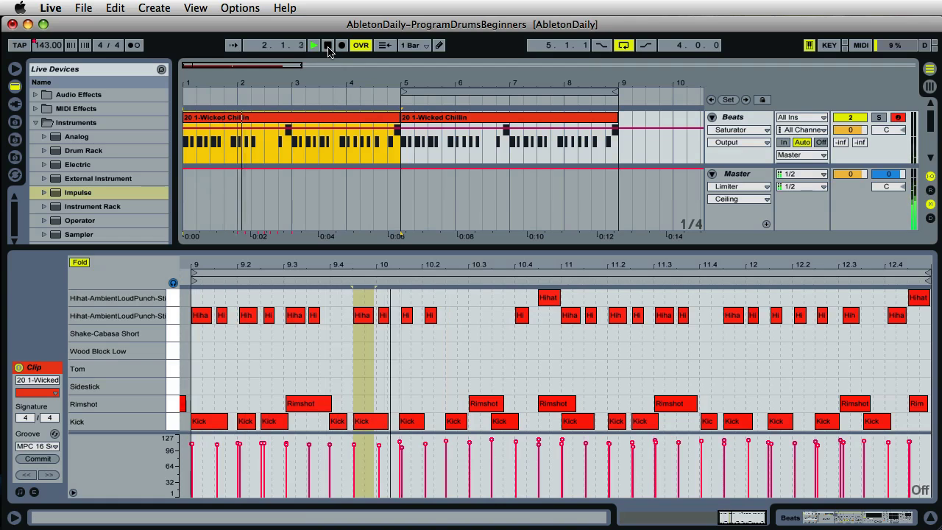
left_click(328, 47)
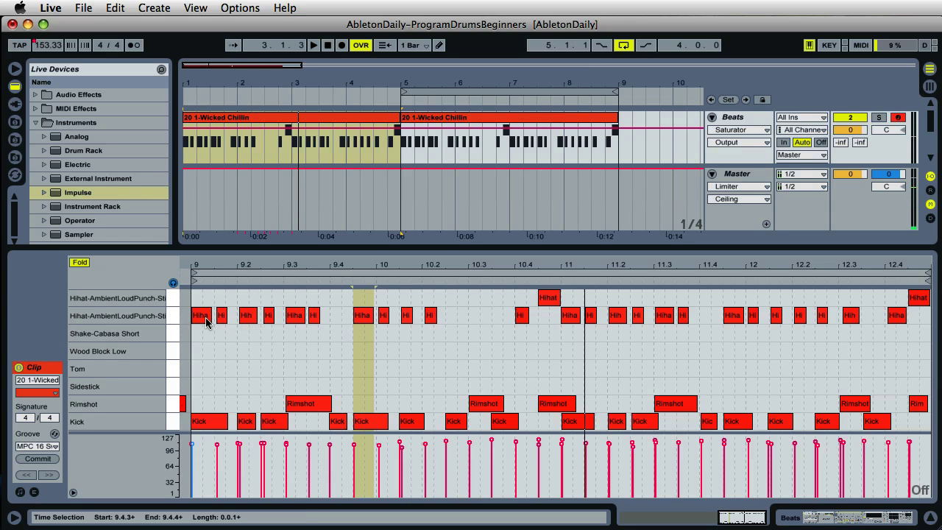
Deactivate all kick and rimshot notes from bar 9 to the end of the first clip, leaving the hi-hats active.
left_click_drag(378, 265, 405, 265)
left_click_drag(235, 390, 913, 427)
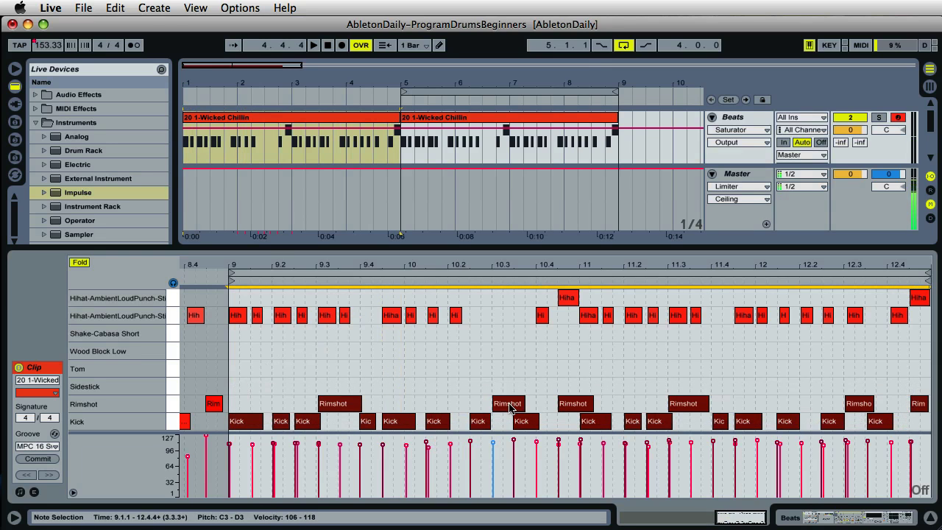
right_click(508, 407)
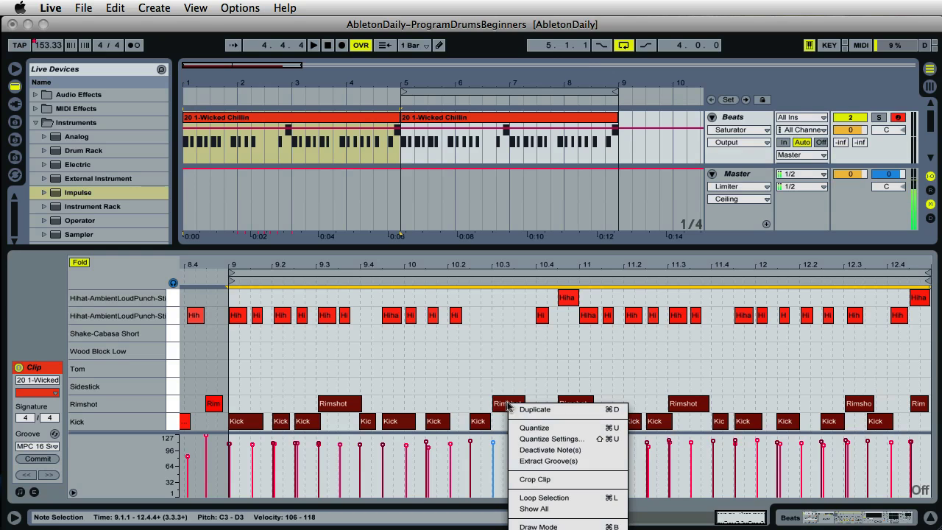
left_click(536, 451)
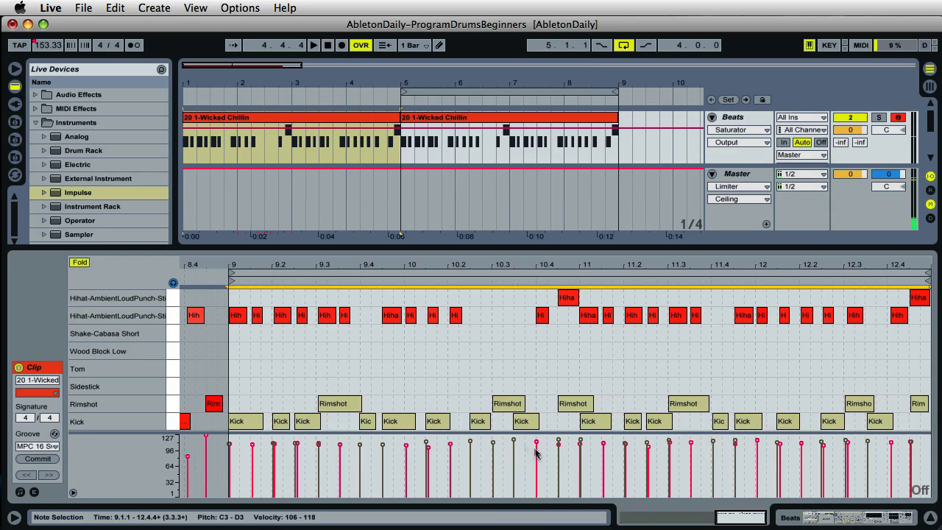
left_click(303, 386)
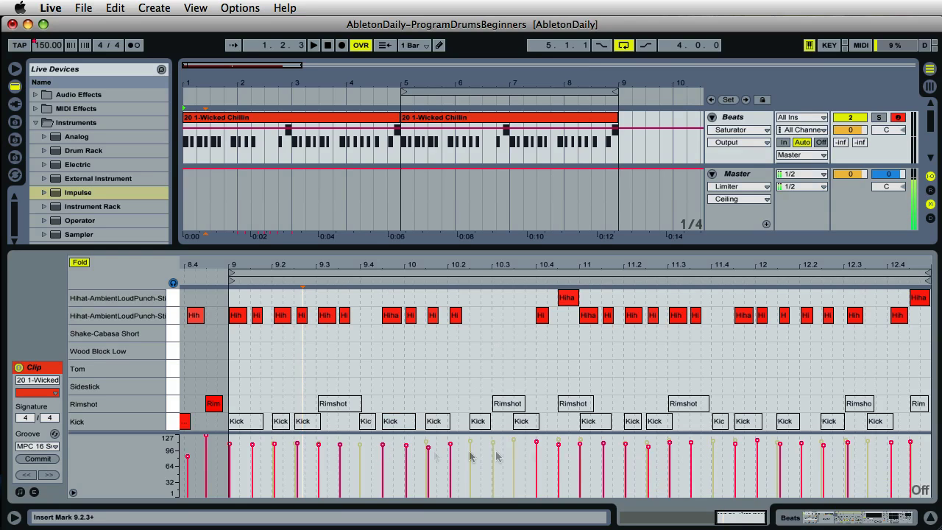
Hide the first clip's velocity editor and show it again below the notes.
left_click(73, 492)
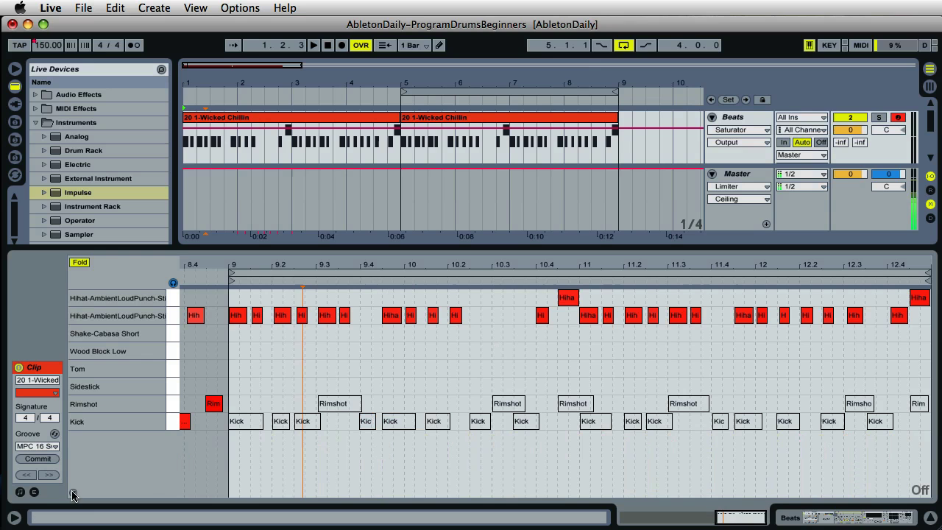
left_click(73, 492)
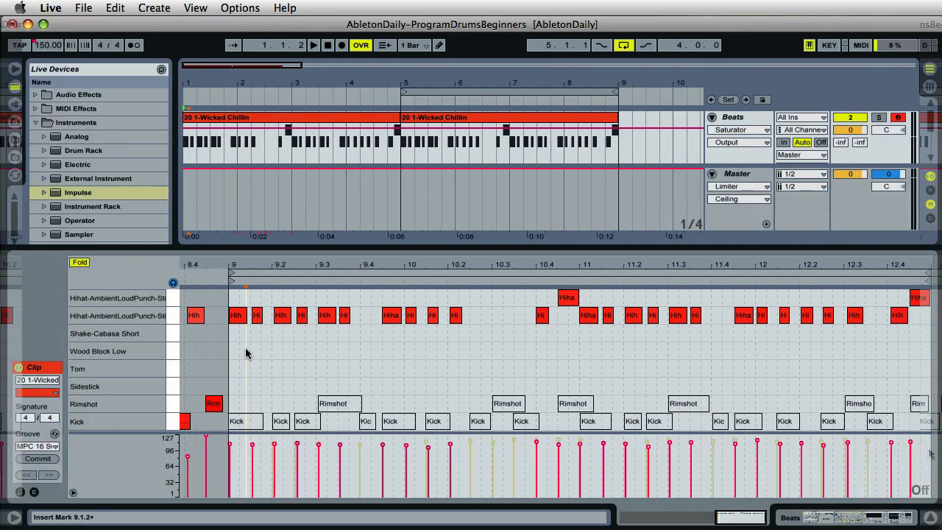
left_click(245, 349)
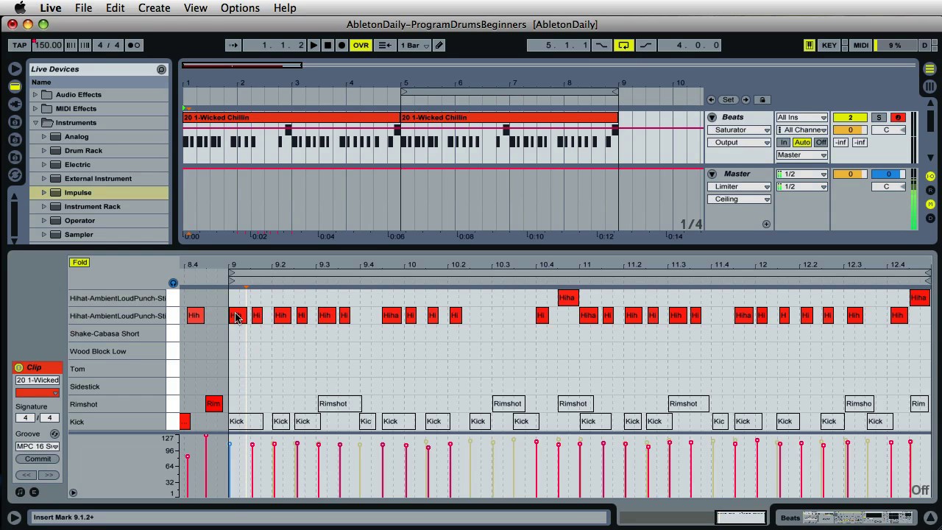
Check the velocities of the first two hi-hat notes in bar 9.
left_click(235, 318)
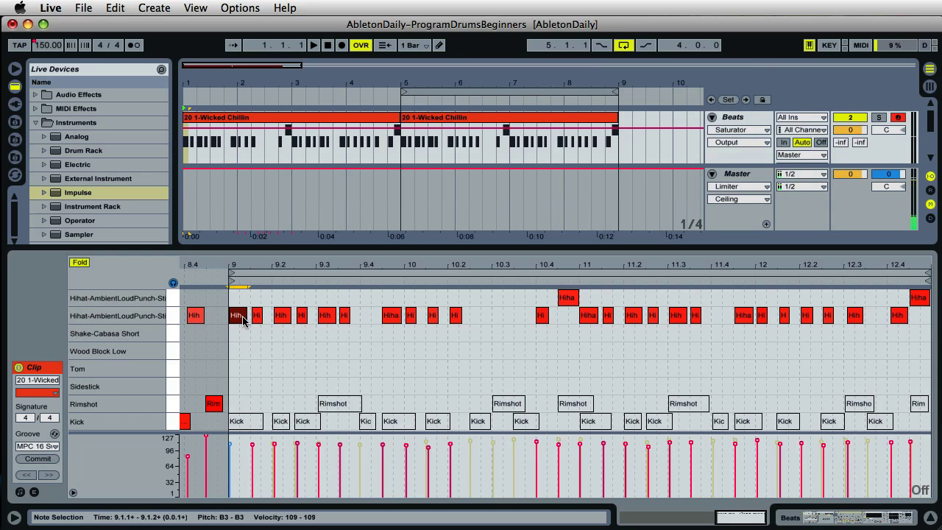
left_click(230, 445)
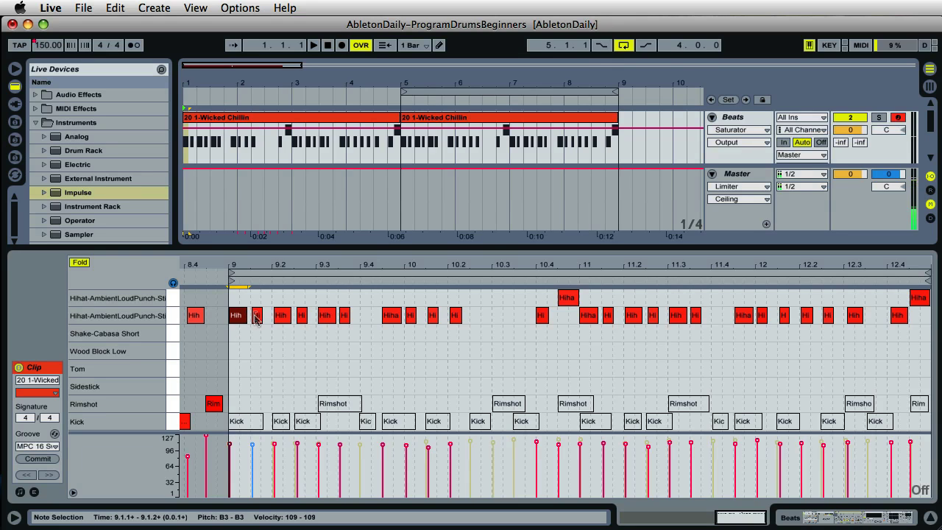
left_click(256, 318)
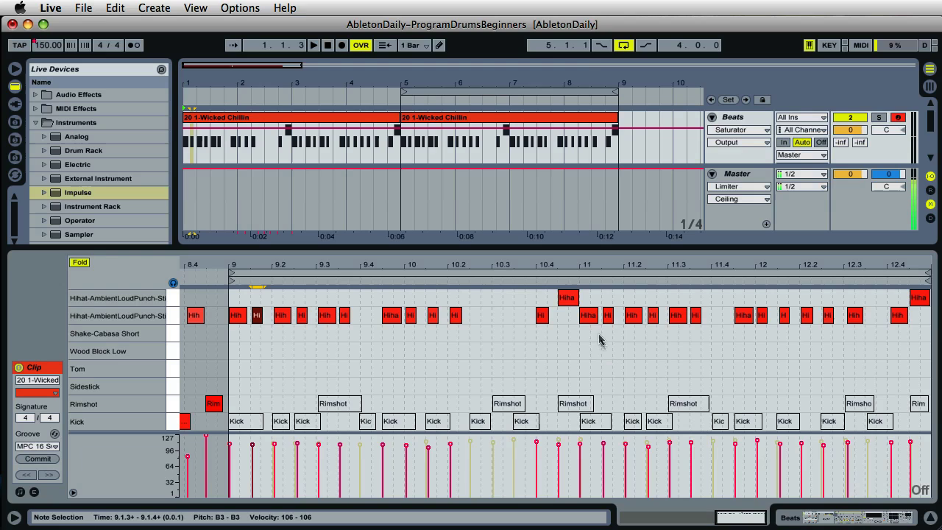
Move the upper-row hi-hat note from just before bar 11 to the offbeat at 11.1.3.
left_click_drag(568, 303, 587, 301)
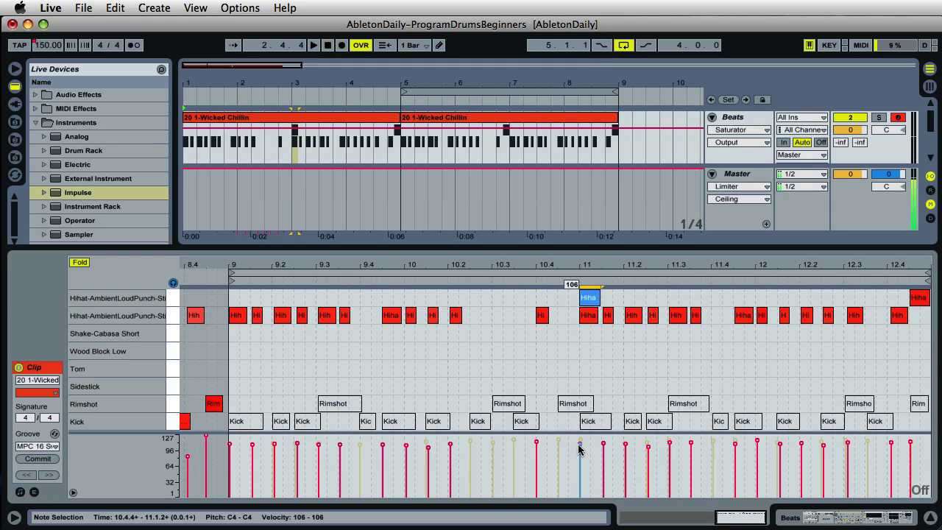
left_click(592, 316)
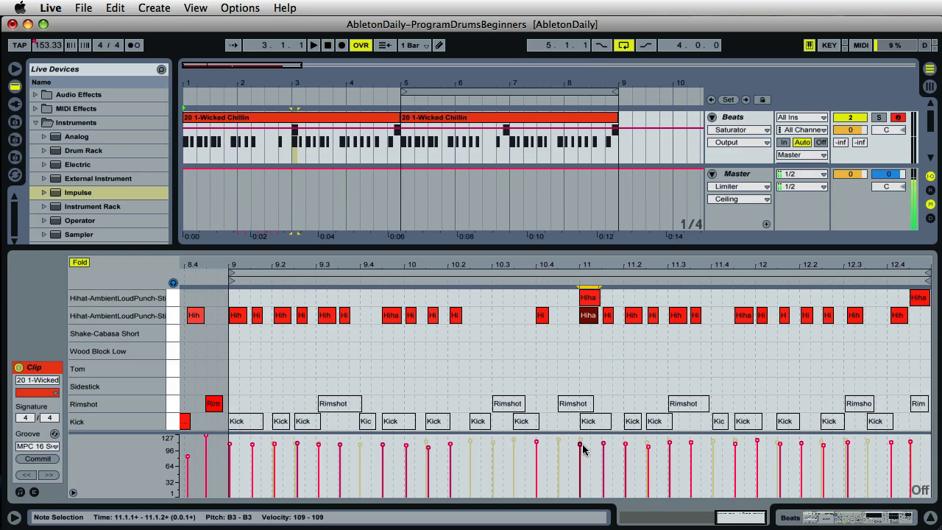
mouse_move(580, 444)
left_mouse_down()
mouse_move(580, 475)
mouse_move(579, 446)
left_mouse_up()
left_click(588, 298)
left_click_drag(589, 298, 610, 298)
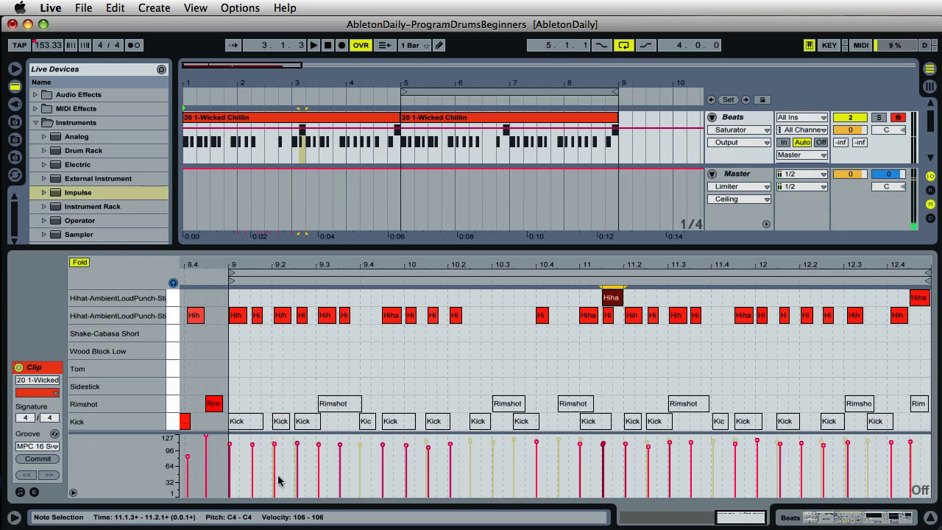
Lower the velocity of the offbeat hi-hat at 9.1.3 to 63, keeping the hi-hat on 9.1.1 louder.
left_click(236, 316)
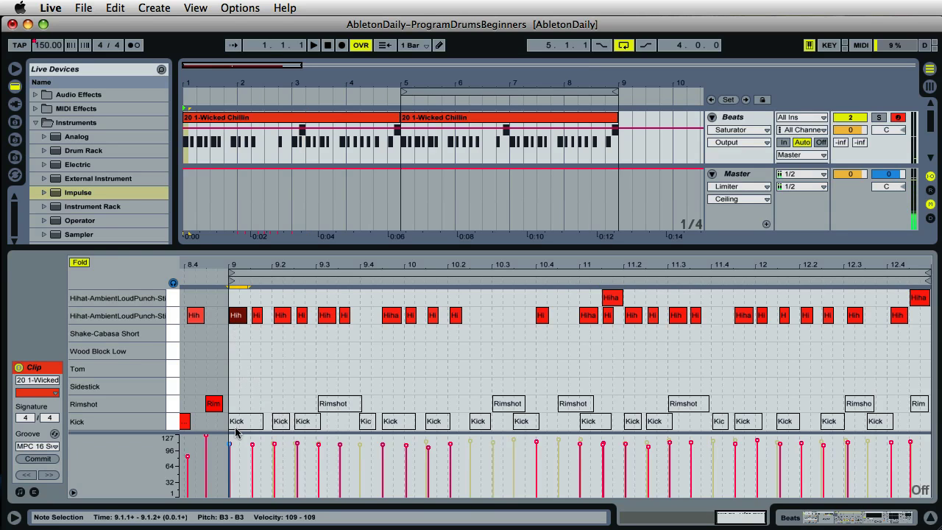
left_click_drag(228, 445, 230, 450)
left_click(259, 317)
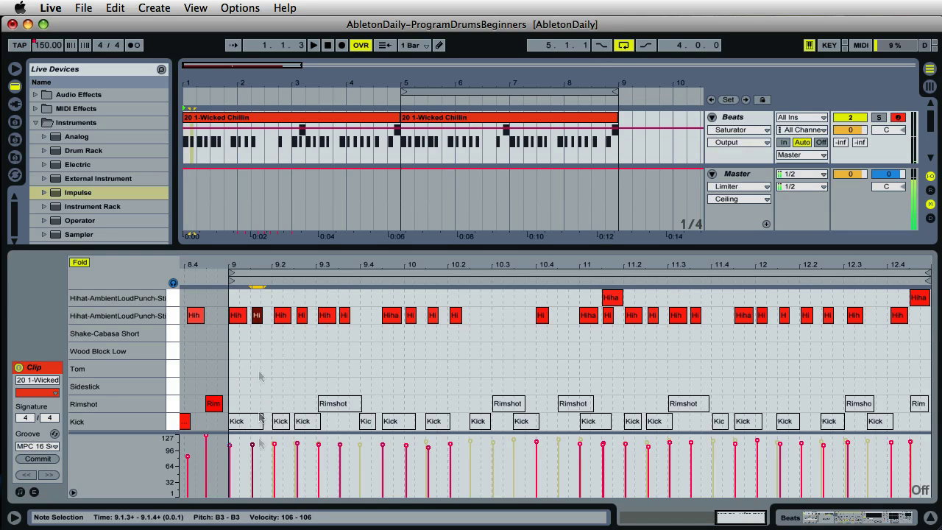
left_click(252, 448)
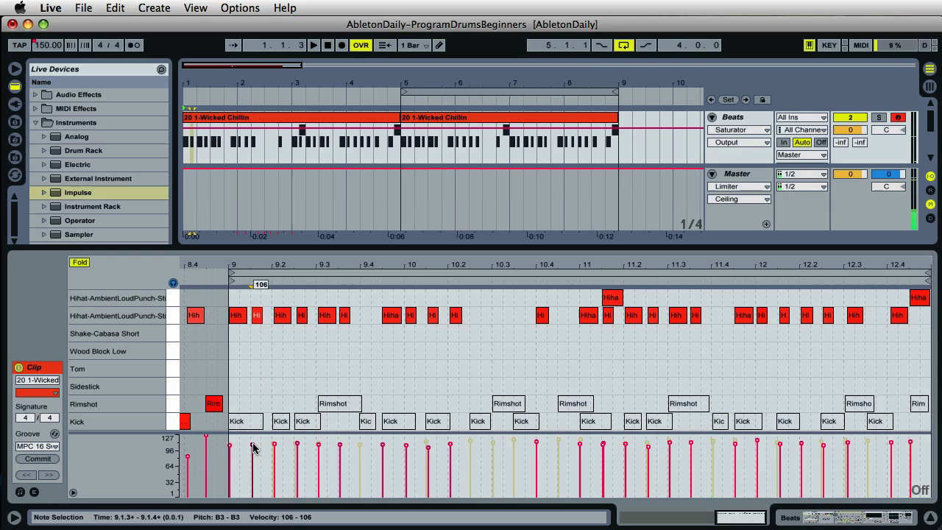
left_click_drag(252, 448, 253, 447)
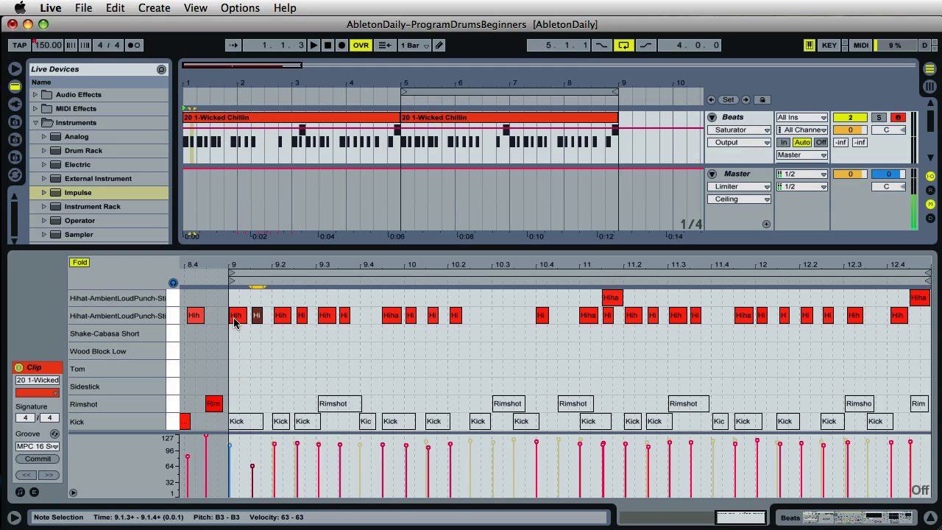
Lower the velocities of the offbeat hi-hats to 65 at 9.2.3 and 67 at 9.3.3.
left_click(281, 316)
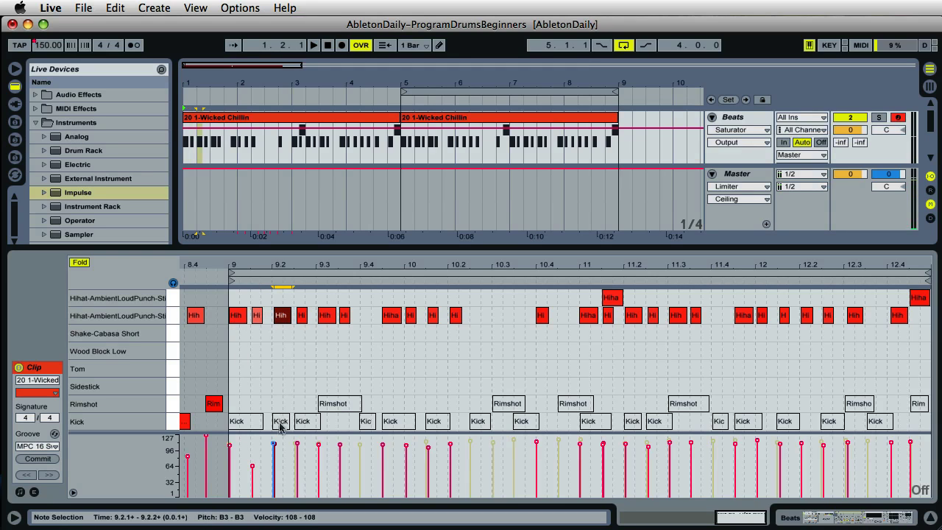
left_click_drag(273, 444, 274, 444)
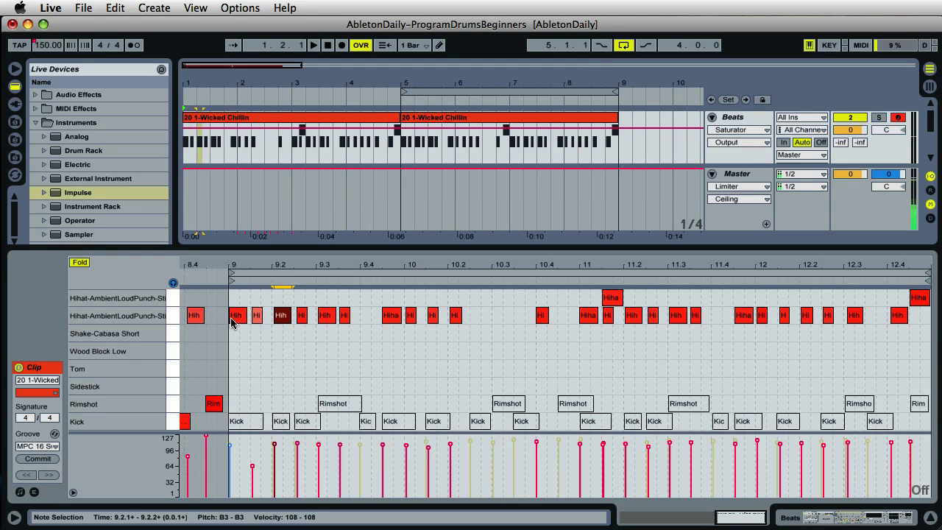
left_click(302, 316)
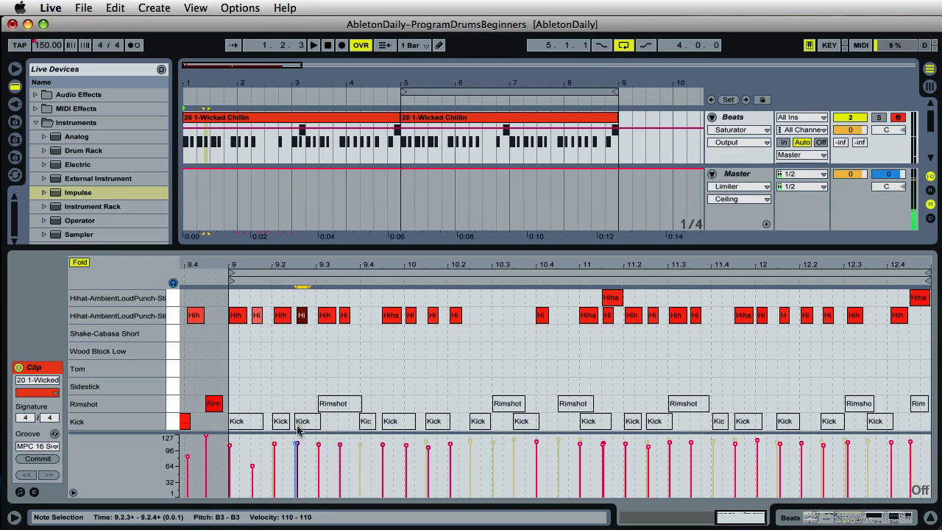
left_click_drag(297, 443, 298, 445)
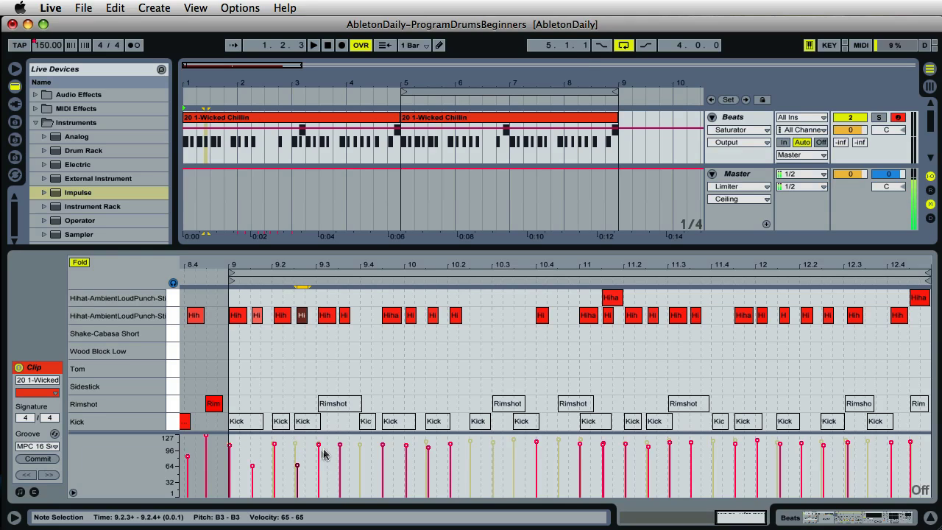
left_click_drag(340, 444, 341, 446)
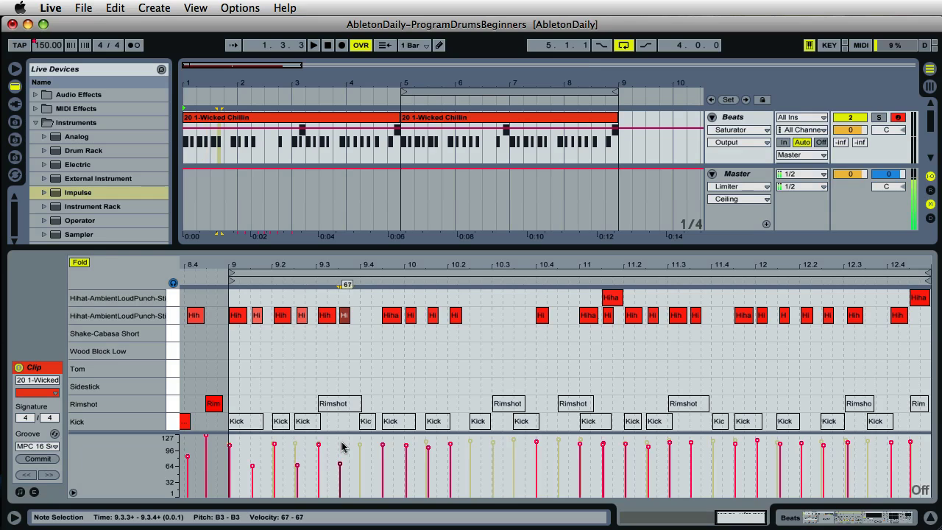
Set the hi-hat velocity at 10.1.1 to 73 and lower the hi-hat at 10.2.1 to a similar level.
left_click(407, 446)
mouse_move(408, 449)
left_mouse_down()
mouse_move(407, 463)
mouse_move(449, 445)
left_mouse_up()
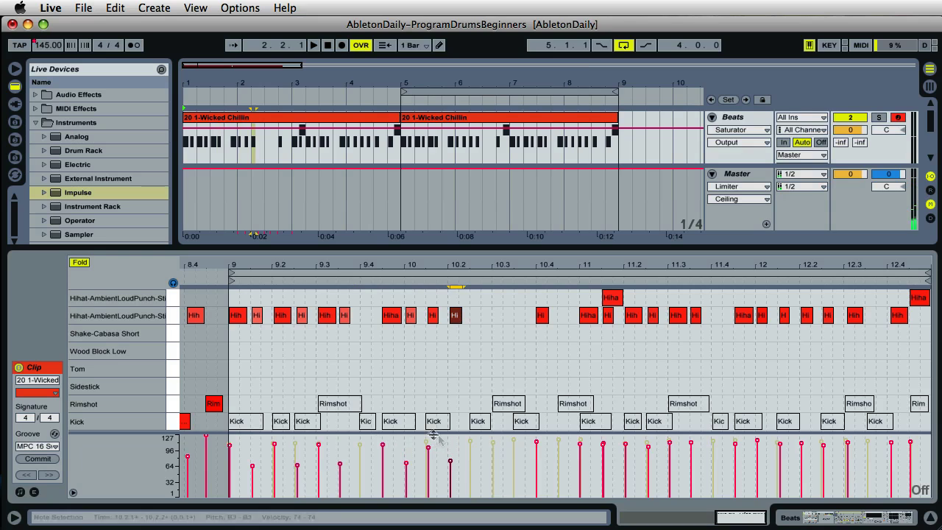
left_click(429, 447)
left_click(450, 460)
left_click(405, 461)
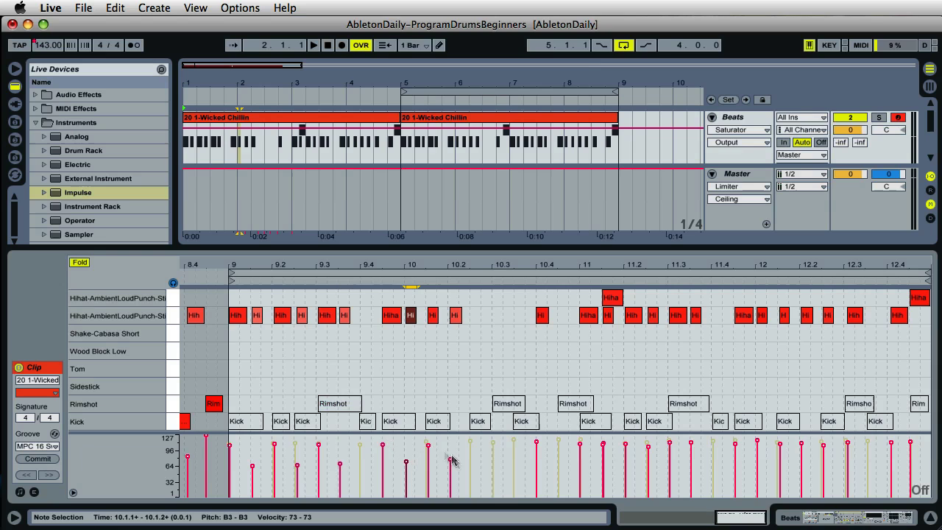
Play back the edited hi-hat pattern from bar 9 of the clip, restart it once, and stop.
left_click(535, 279)
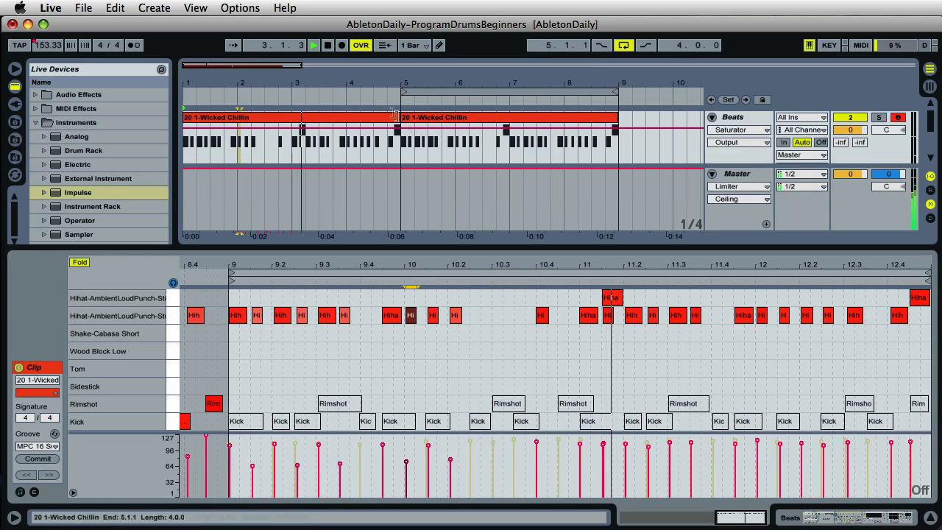
left_click(327, 49)
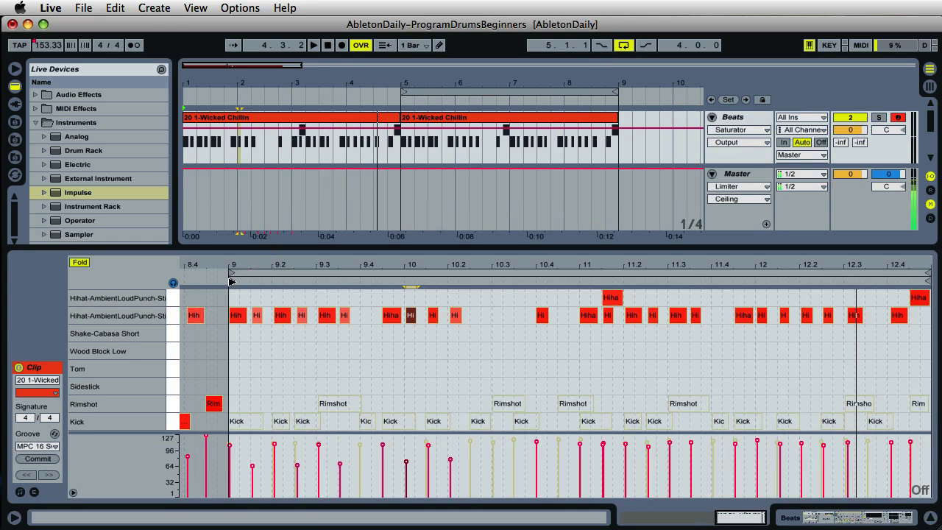
left_click(231, 282)
left_click(229, 287)
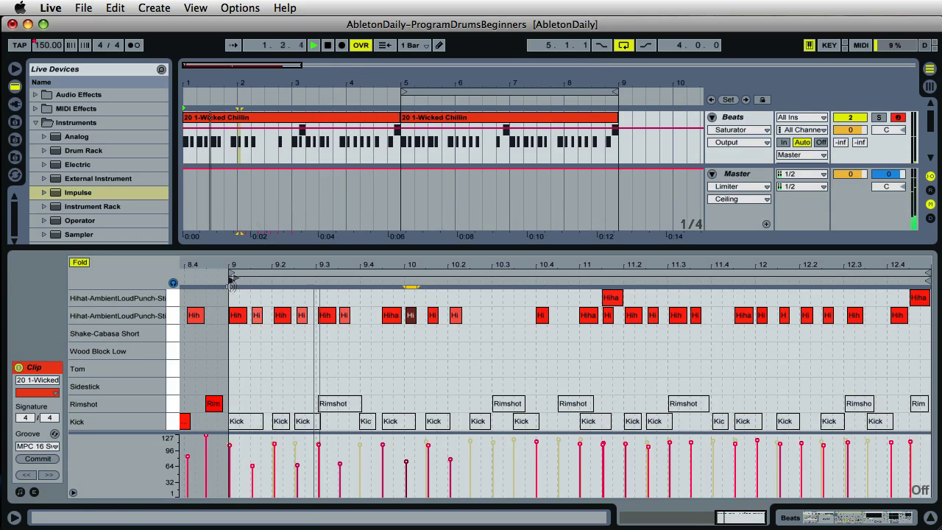
left_click(328, 45)
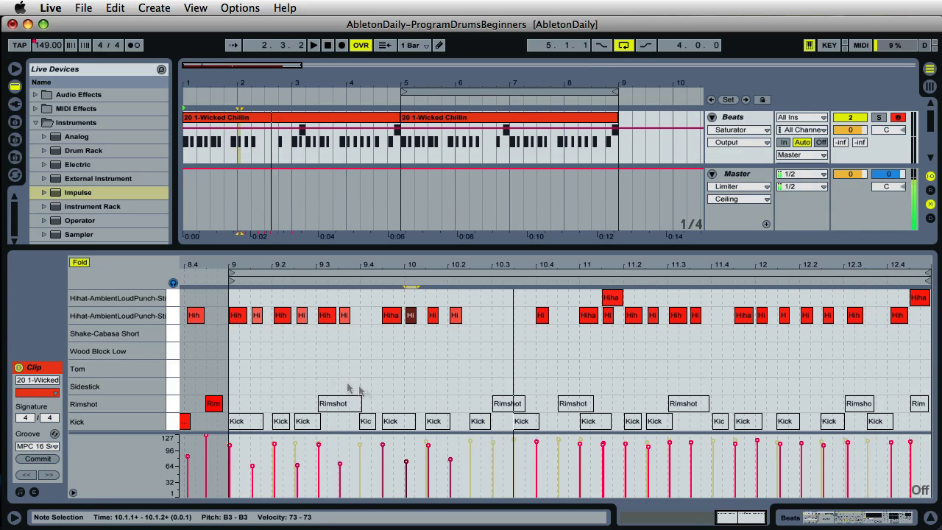
Reactivate all kick and rimshot notes from bar 9 to the end of the first clip.
left_click_drag(238, 374, 907, 418)
right_click(684, 403)
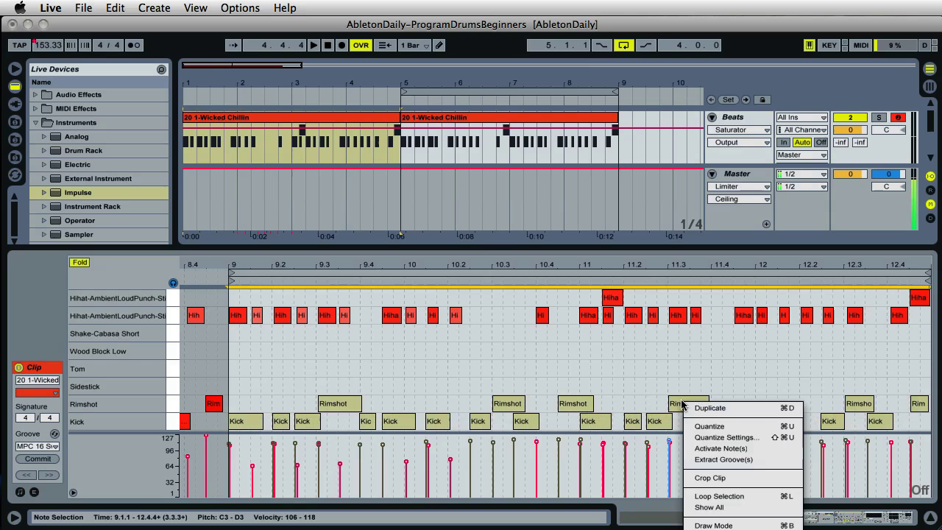
left_click(711, 448)
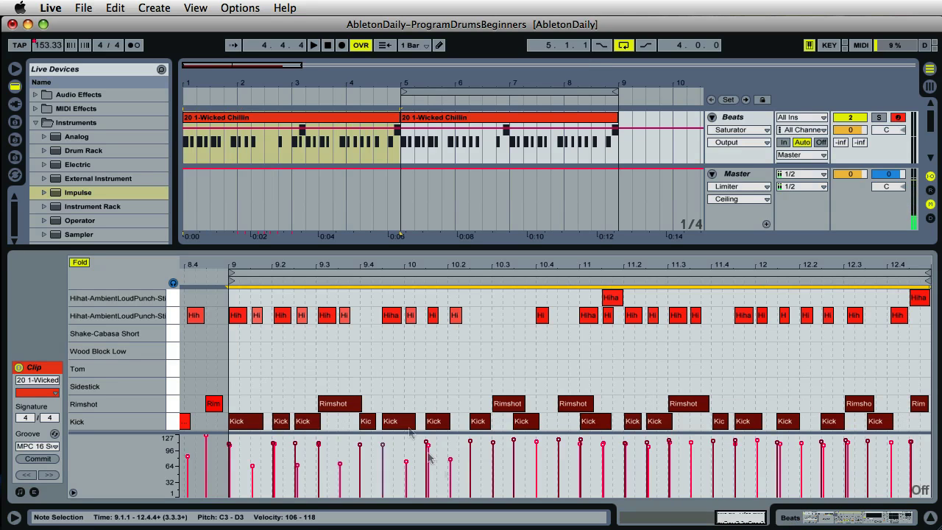
left_click(376, 373)
Lower the velocity of the second kick, at 9.2.1, to 92 so it is softer than the first kick.
left_click(245, 423)
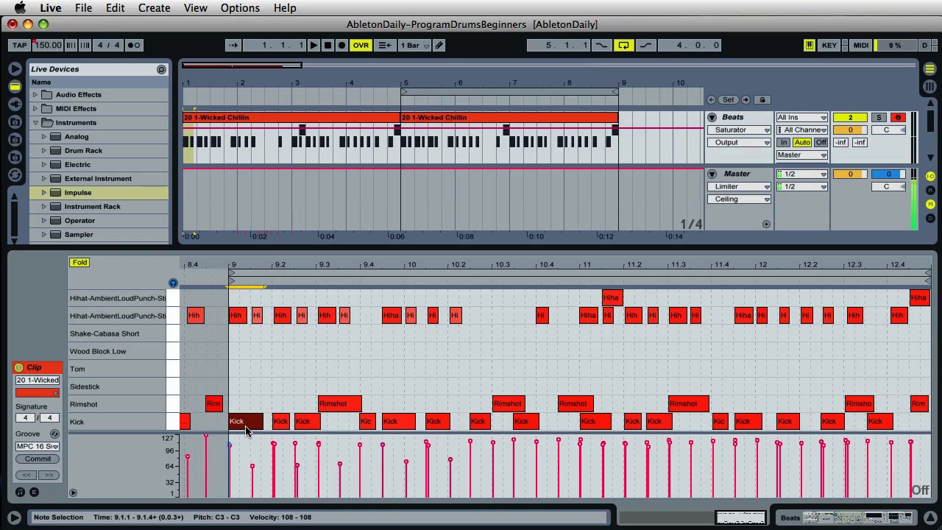
left_click(278, 424)
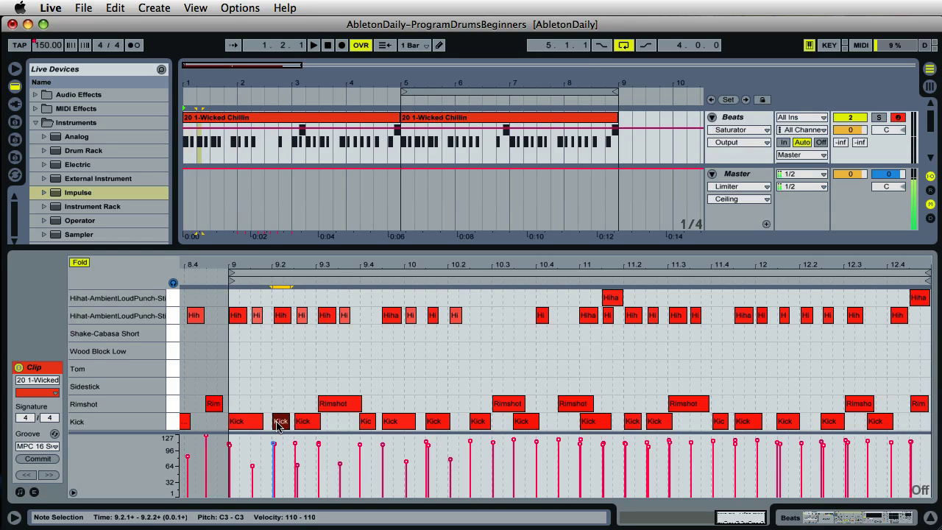
left_click(275, 434)
left_click(235, 421)
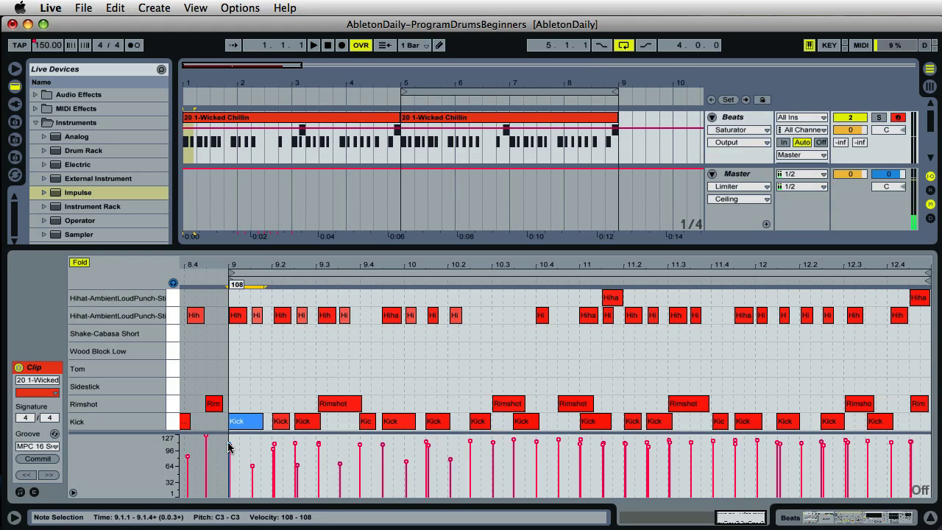
left_click(272, 450)
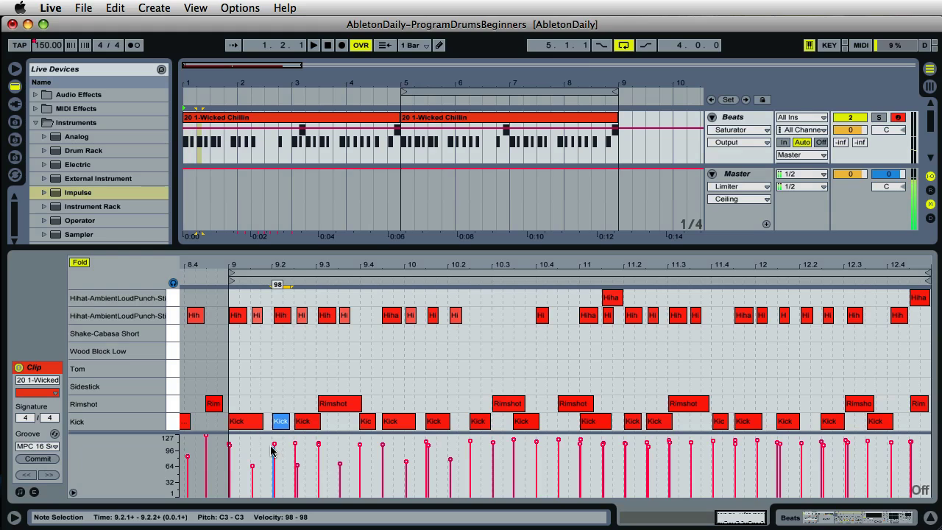
left_click_drag(272, 450, 271, 452)
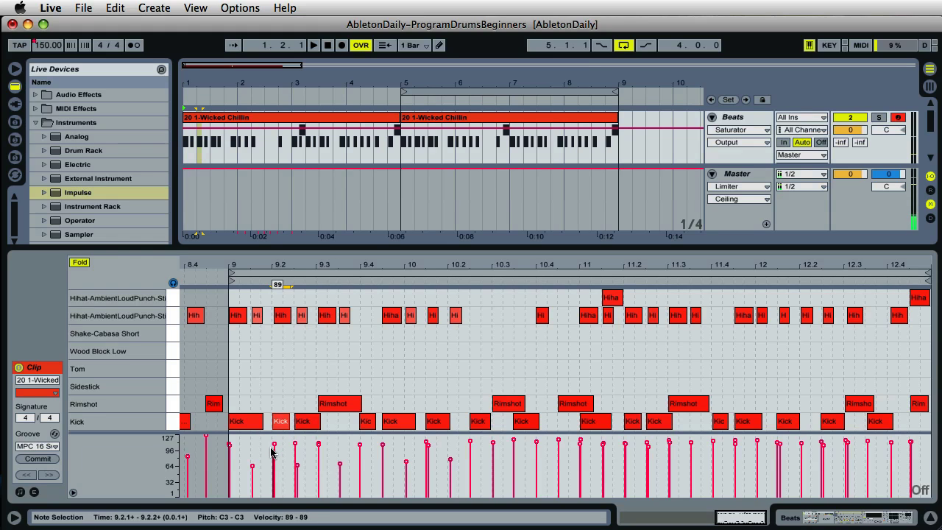
left_click_drag(271, 451, 271, 451)
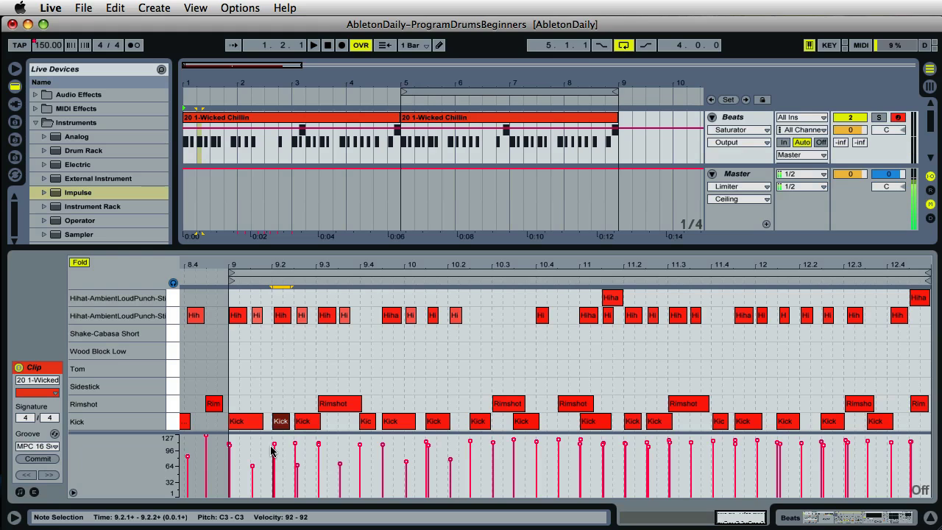
left_click(272, 451)
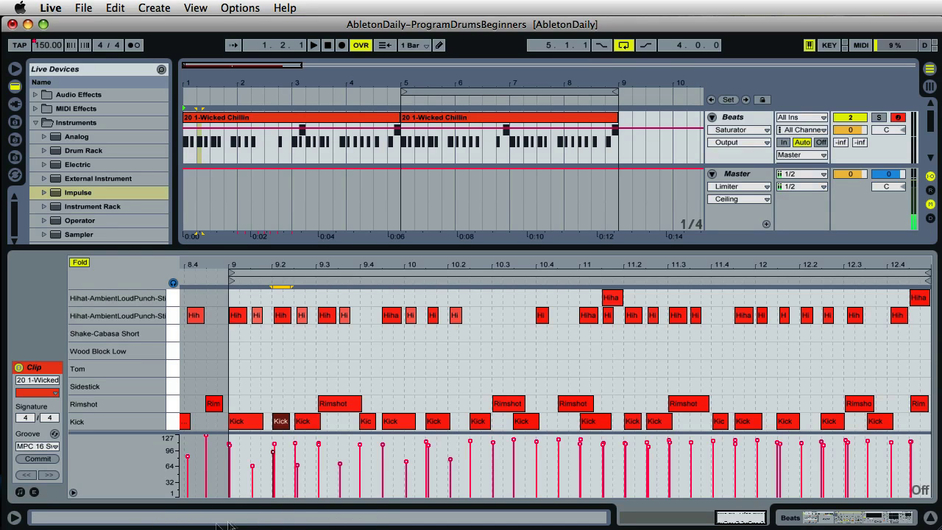
Compare the velocities of the kicks at 9.2.1 and 9.2.3 and the hi-hat at 9.2.1.
mouse_move(272, 457)
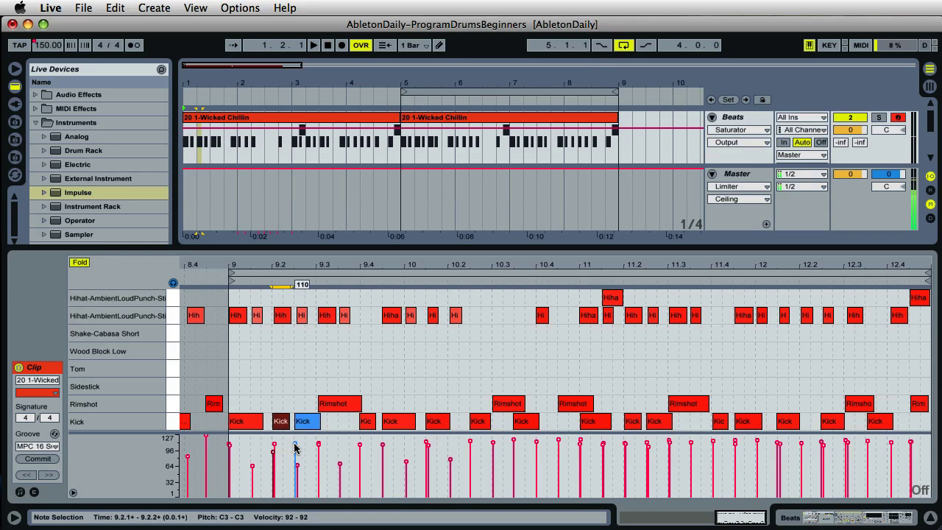
left_click(274, 446)
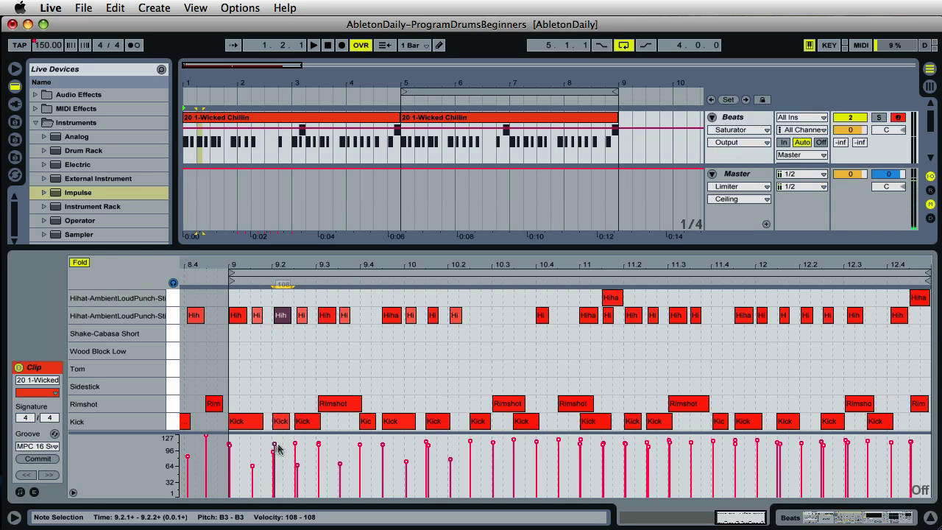
left_click(295, 446)
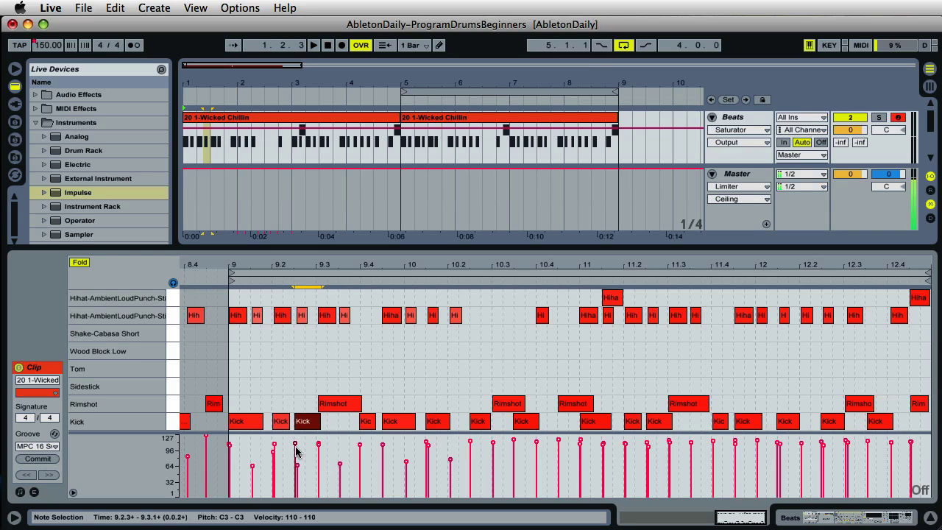
left_click(295, 449)
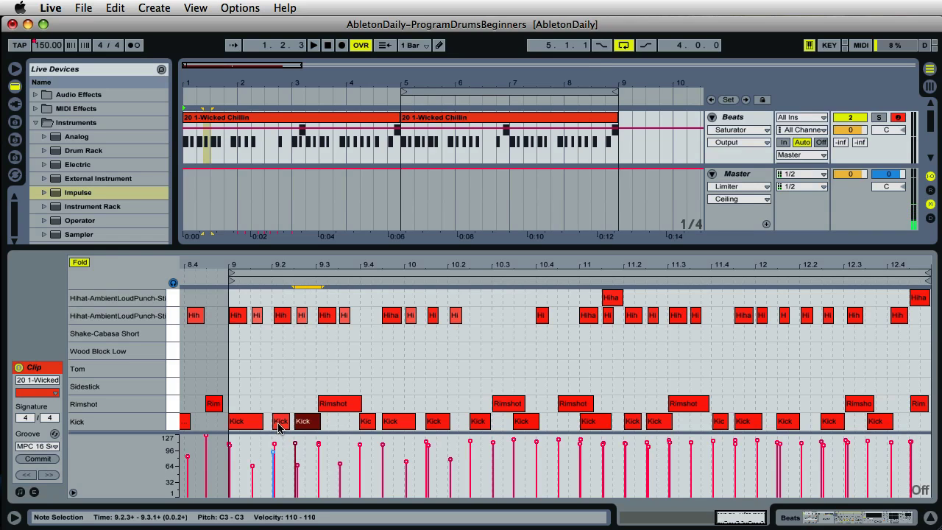
left_click(280, 423)
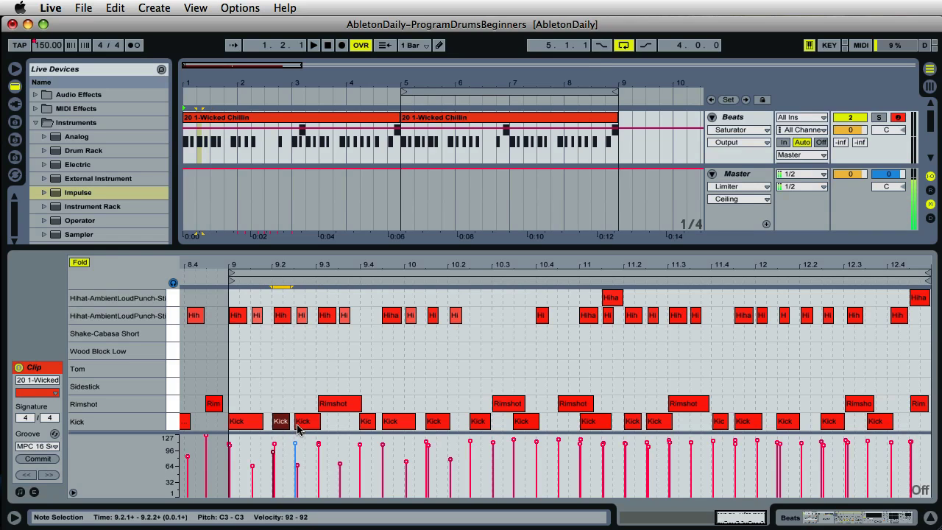
Lower the velocity of the kick at 9.3.4 to 94 after checking the kick at 9.2.3.
left_click(306, 425)
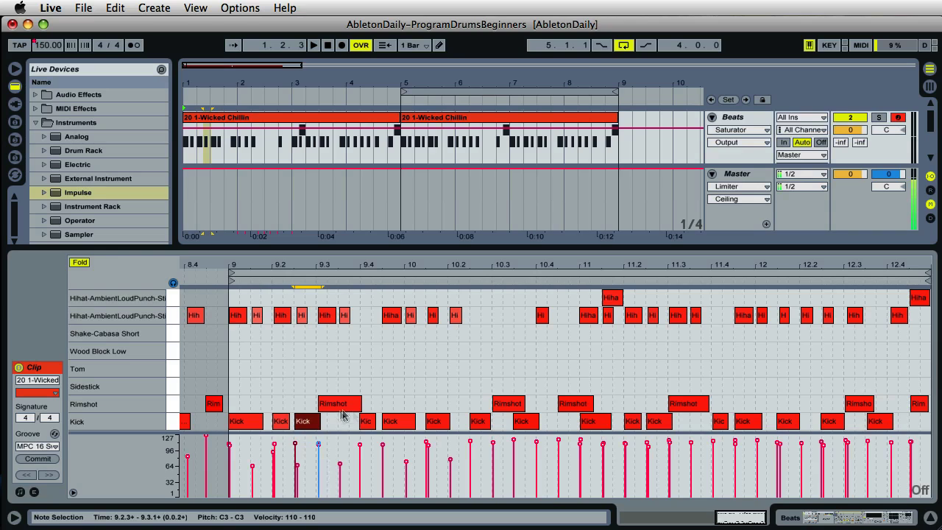
left_click(371, 423)
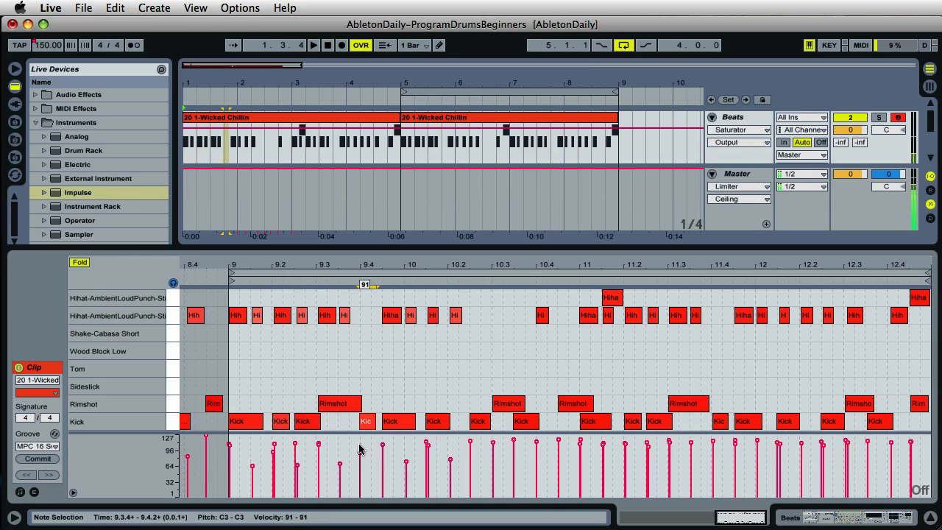
left_click_drag(360, 448, 364, 446)
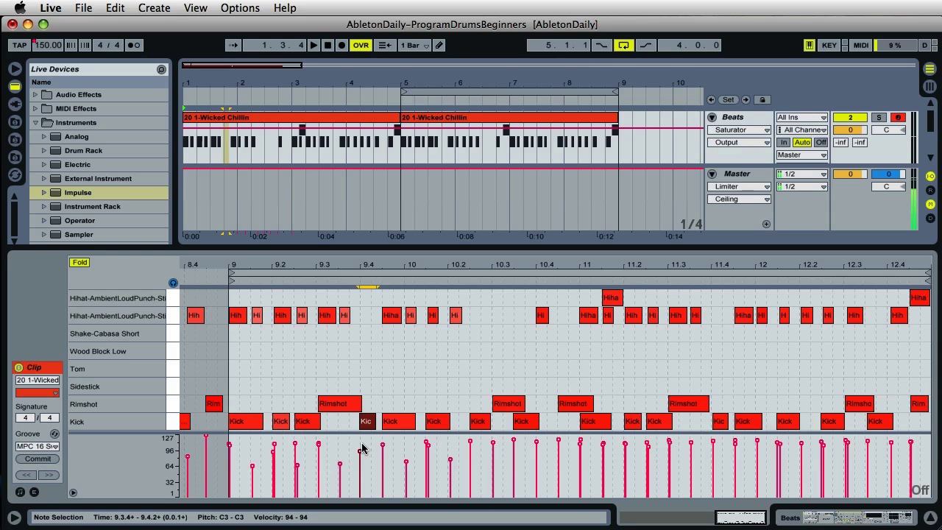
Move the arrangement loop to bars 1 through 4 over the first clip, play it from the start, and stop.
left_click_drag(435, 91, 219, 90)
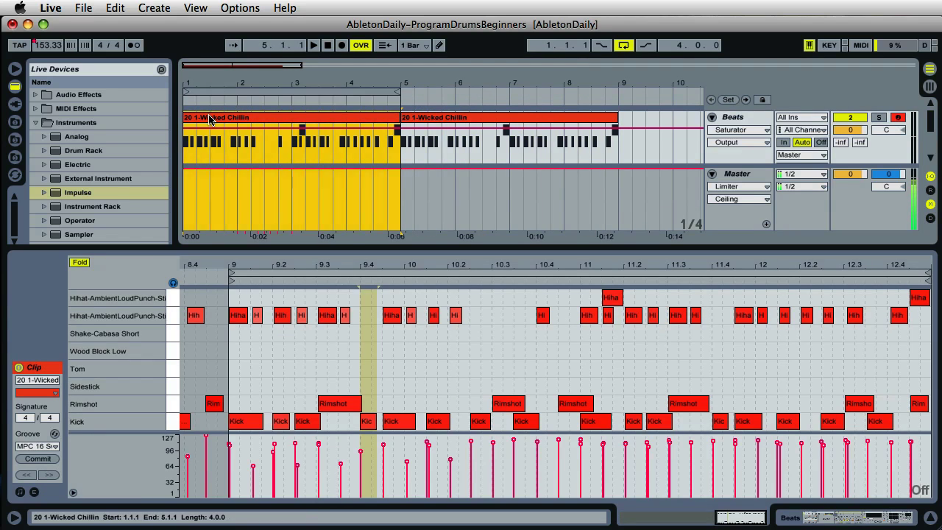
left_click(209, 120)
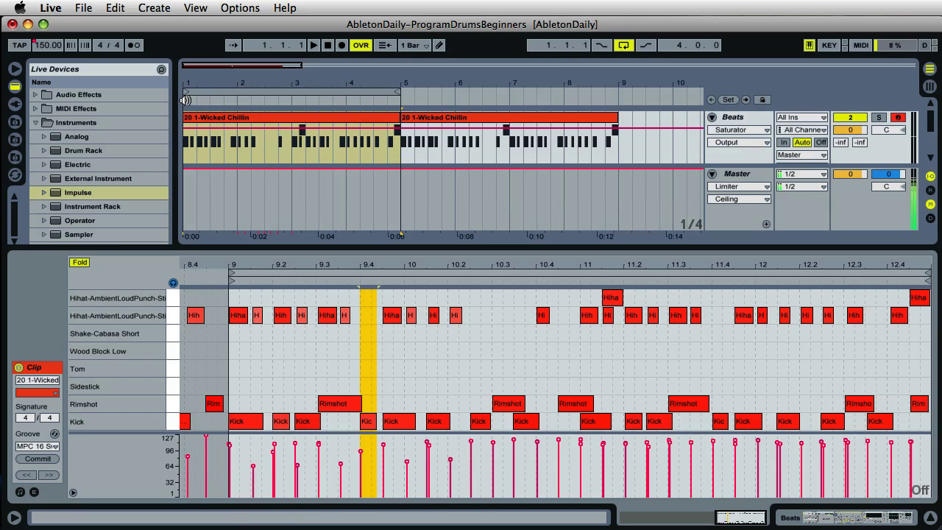
key("space")
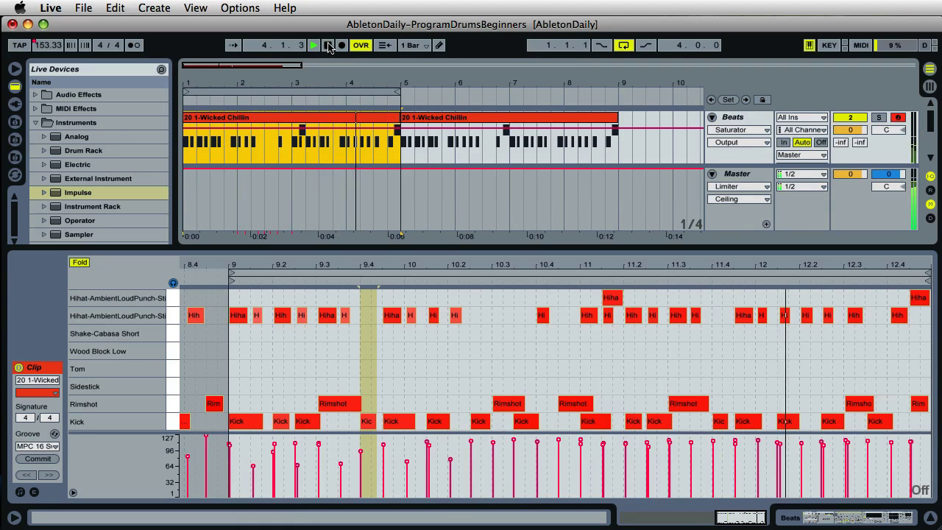
left_click(329, 47)
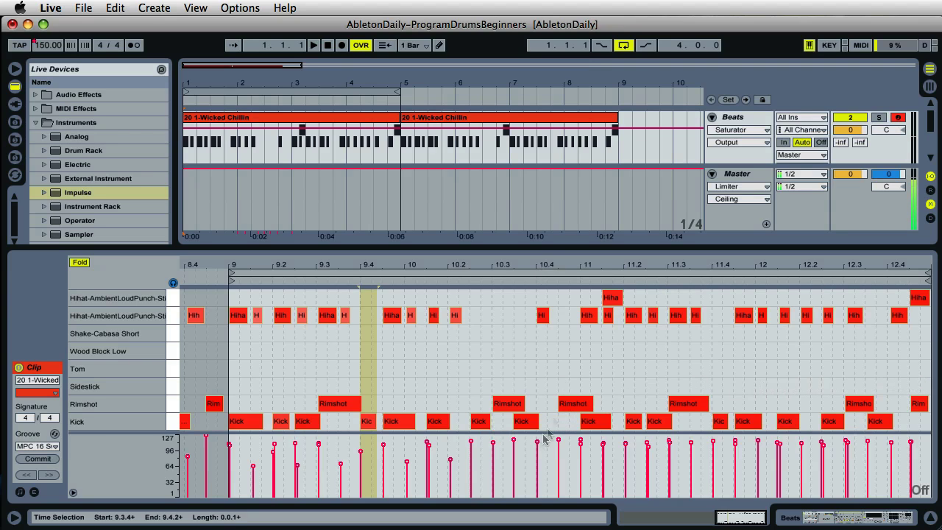
Play the first clip again from bar 1 and from bar 3, and return the playhead to the start.
key("space")
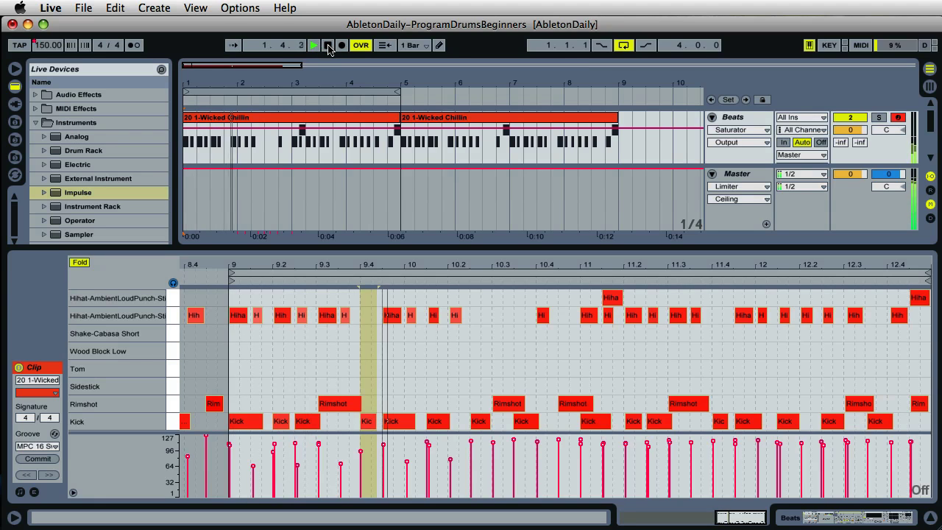
left_click(329, 45)
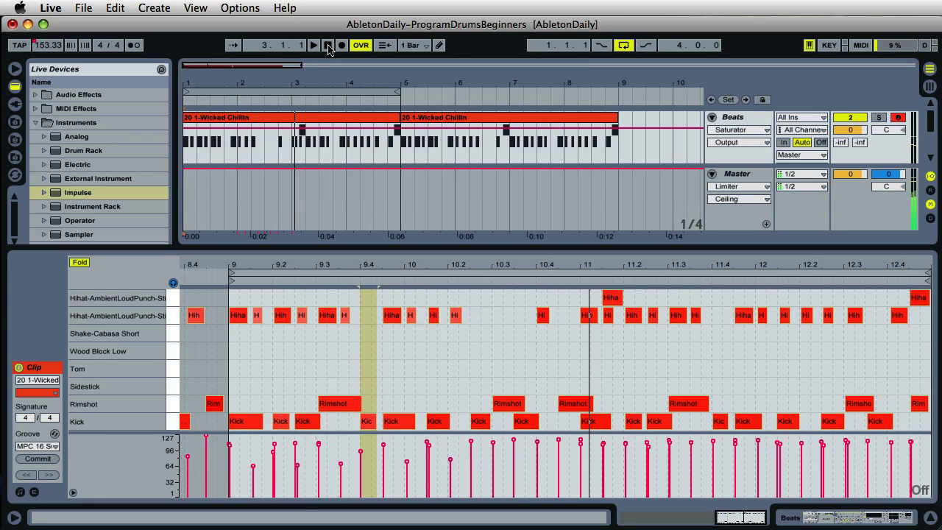
left_click(292, 99)
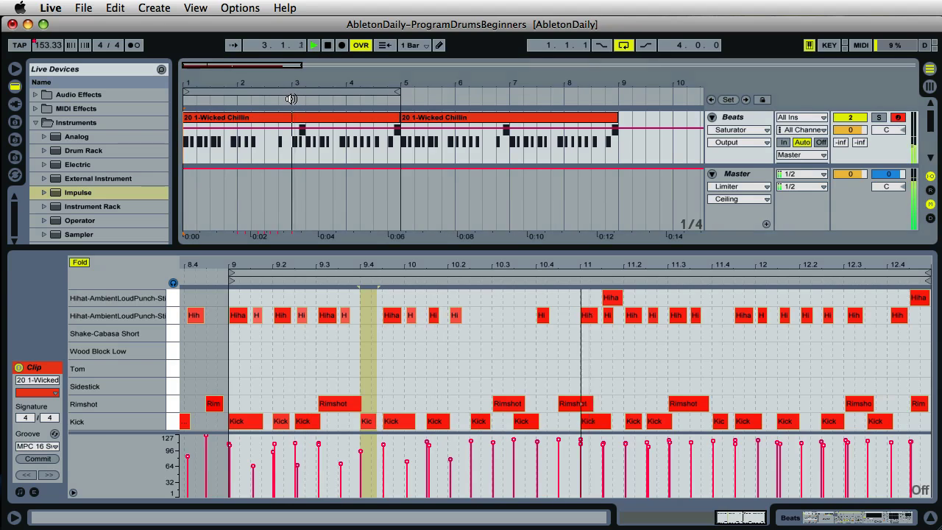
double_click(329, 45)
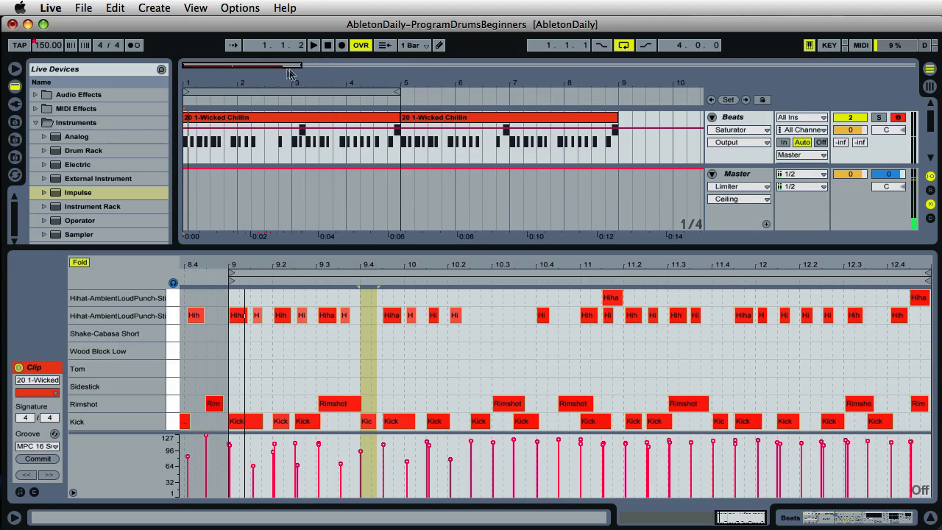
With the first clip playing from bar 1, lower the velocities of the three kicks between 10.1.3 and 10.3.2, setting the last to 92.
left_click(189, 101)
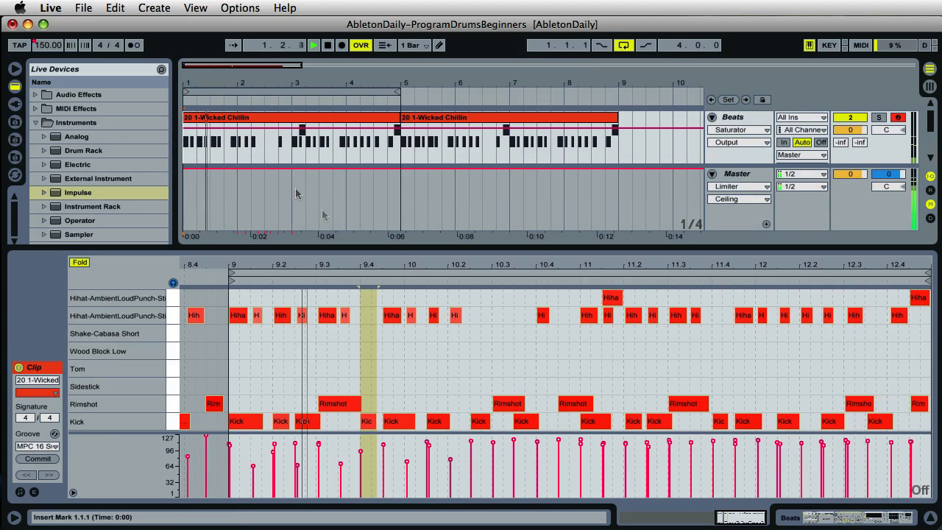
left_click(394, 421)
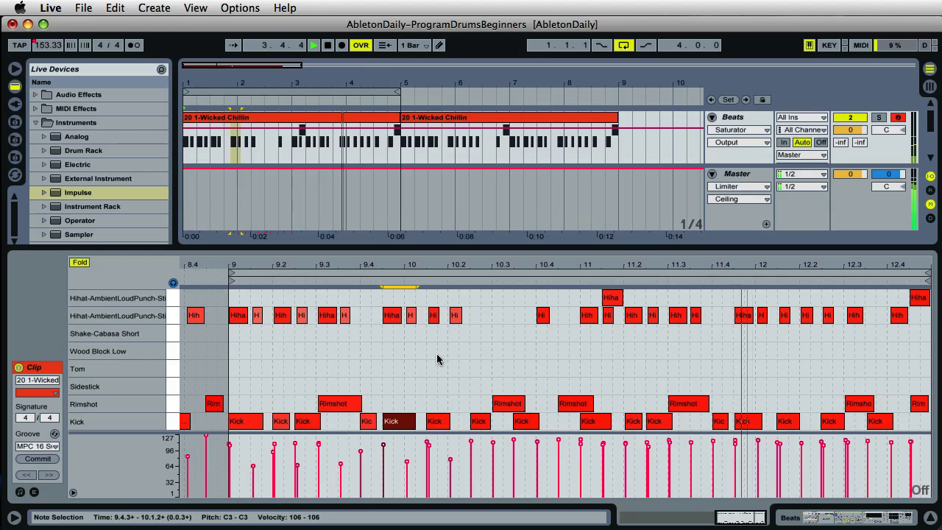
left_click(427, 443)
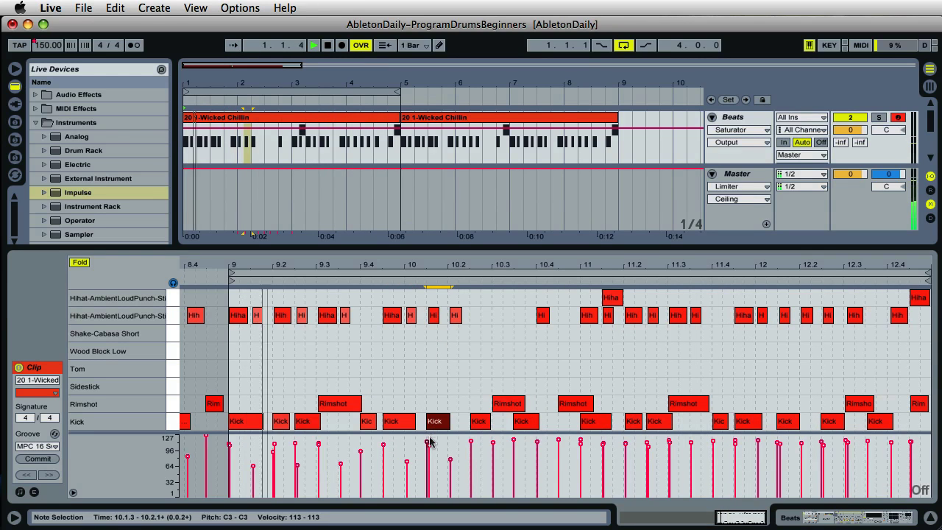
mouse_move(429, 443)
left_mouse_down()
mouse_move(428, 451)
mouse_move(471, 449)
left_mouse_up()
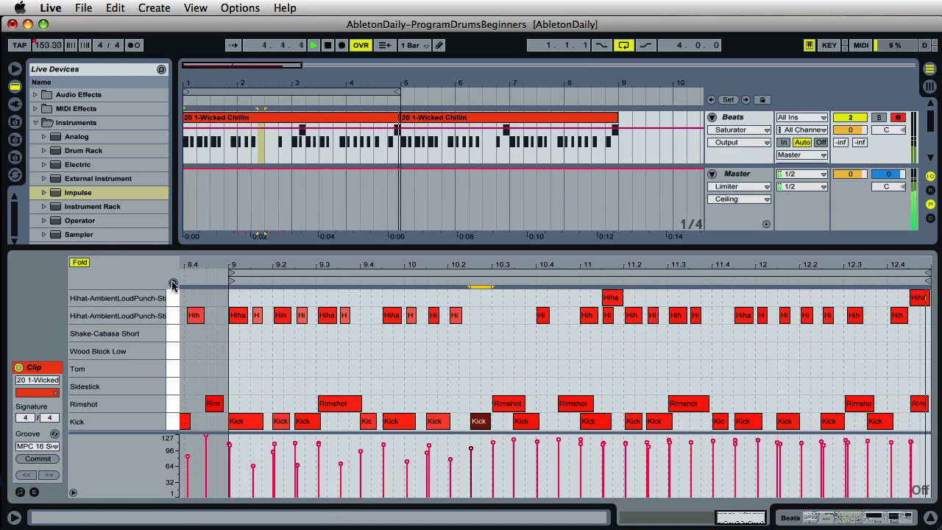
left_click_drag(513, 440, 515, 437)
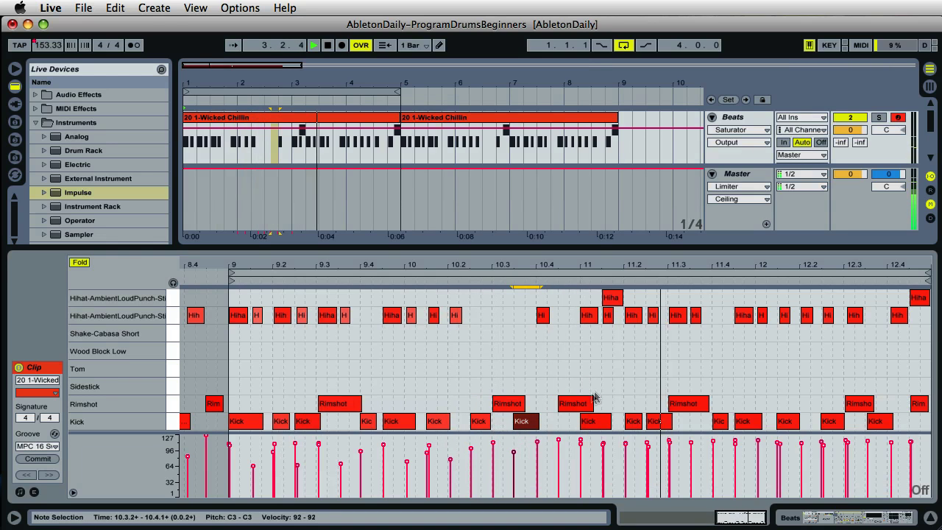
Lower the velocity of the hi-hat at 11.1.1 to 86 and stop playback.
left_click(588, 316)
left_click(456, 316)
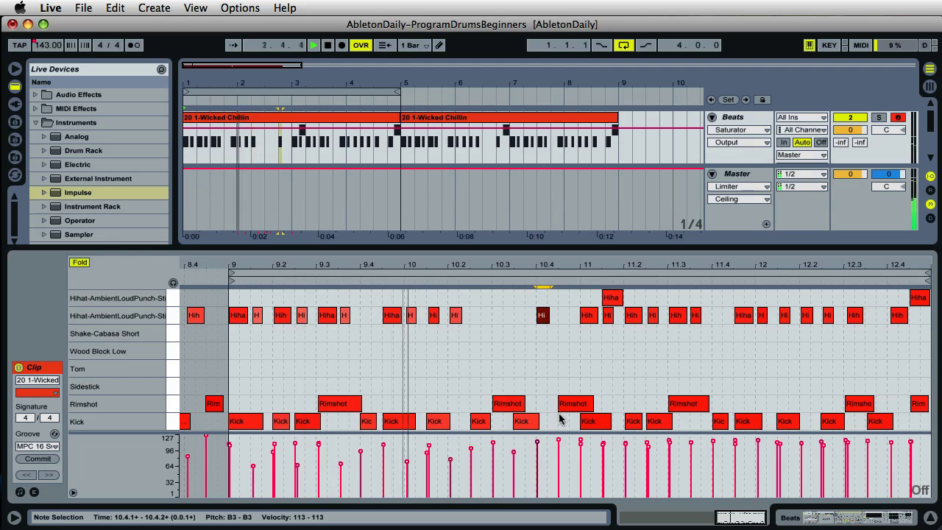
left_click(589, 315)
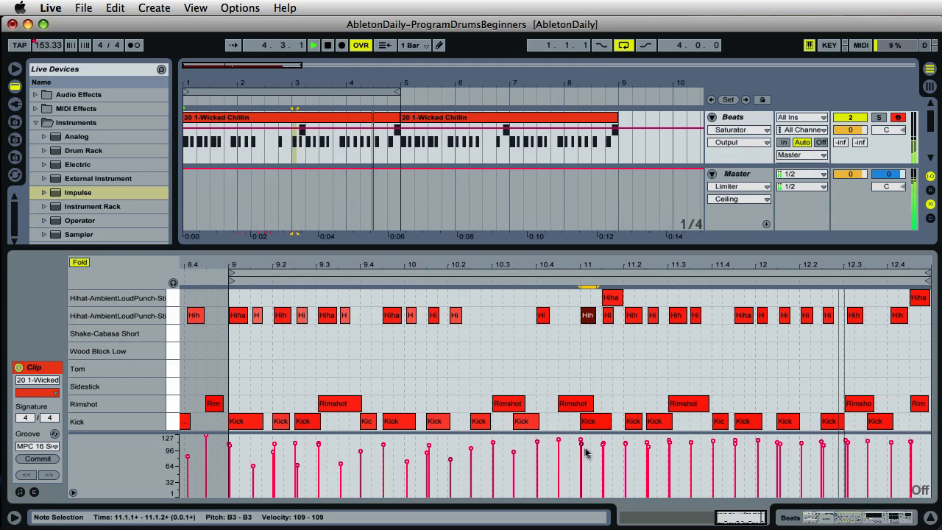
left_click_drag(581, 444, 581, 456)
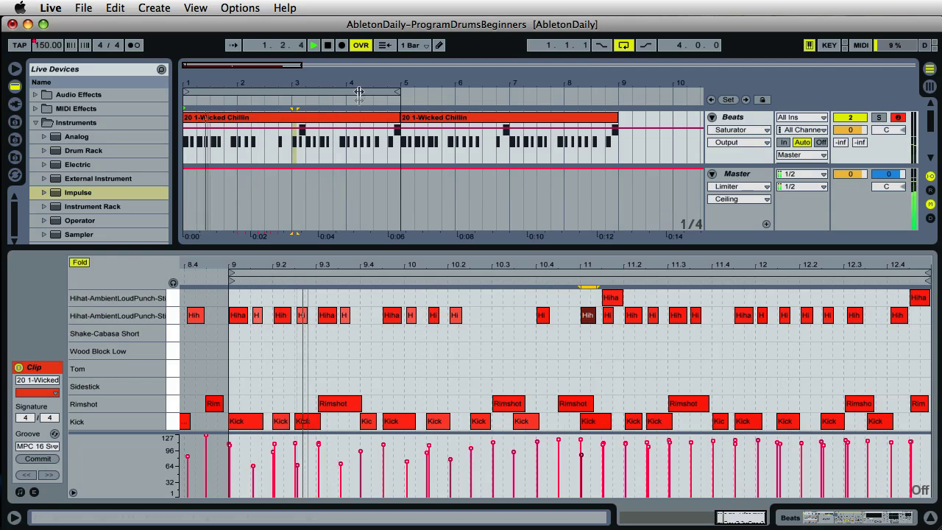
left_click(327, 45)
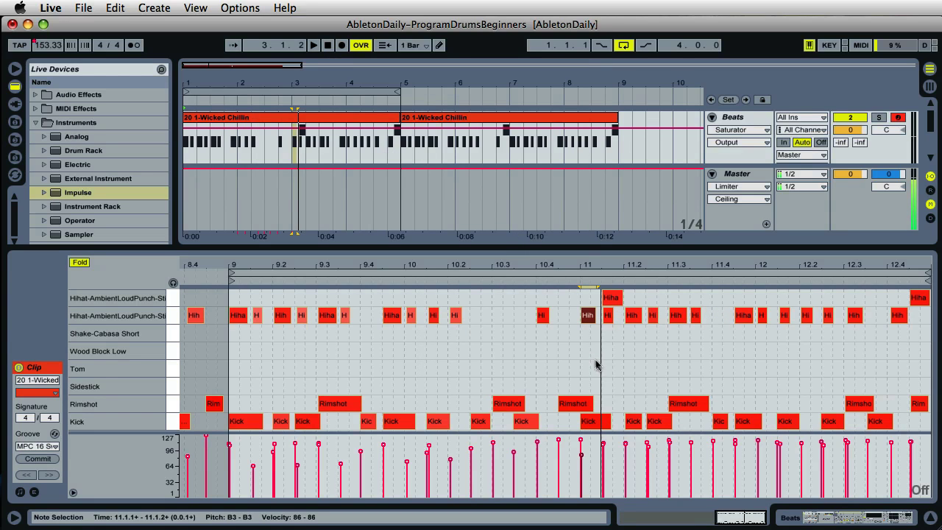
Open the second Wicked Chillin clip's notes and play the first clip from bar 3 and the second from bar 7 to compare them.
left_click(487, 120)
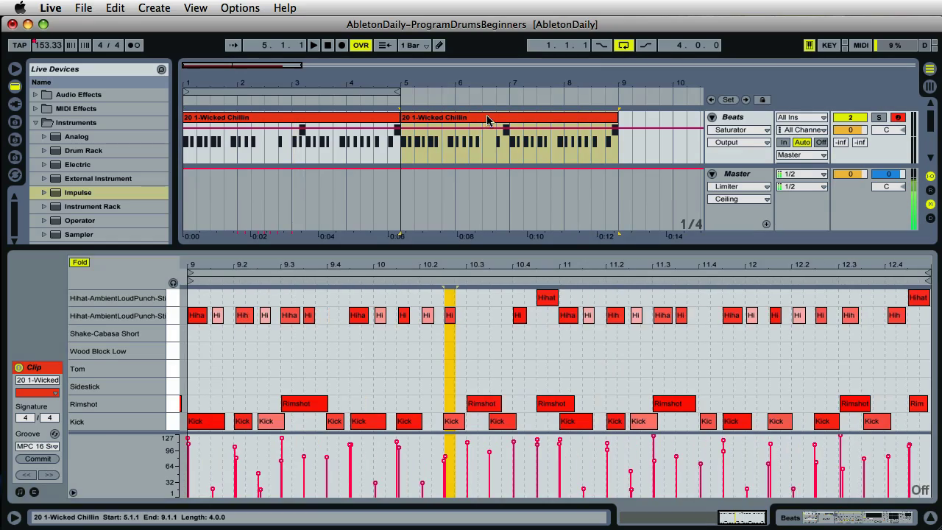
left_click(583, 262)
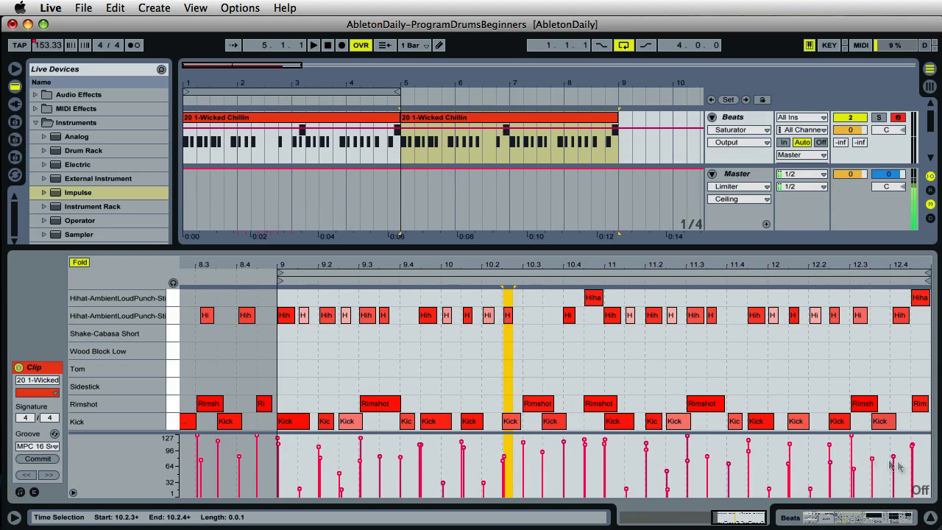
left_click(292, 98)
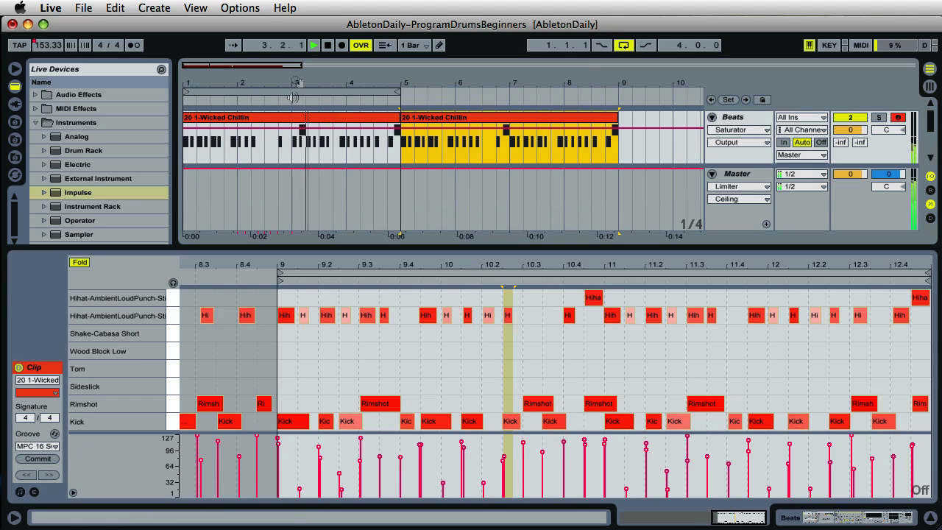
double_click(327, 46)
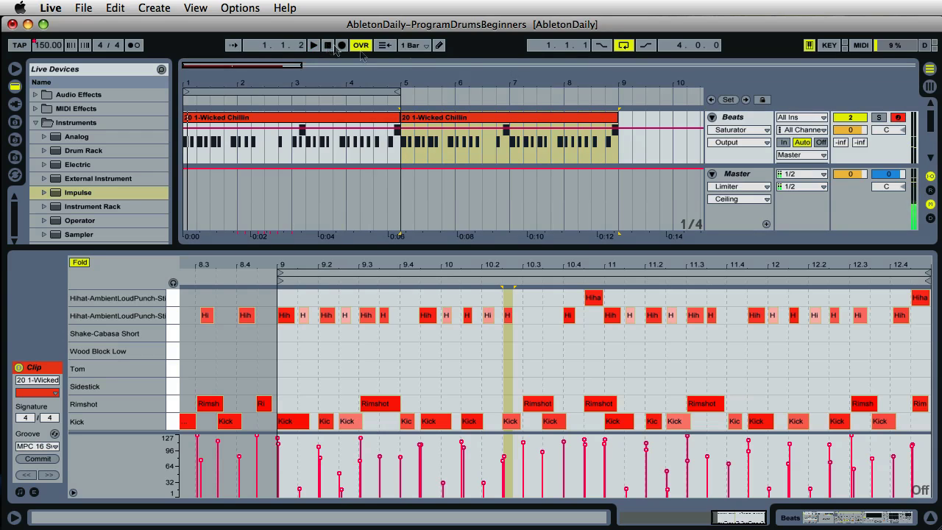
left_click(508, 91)
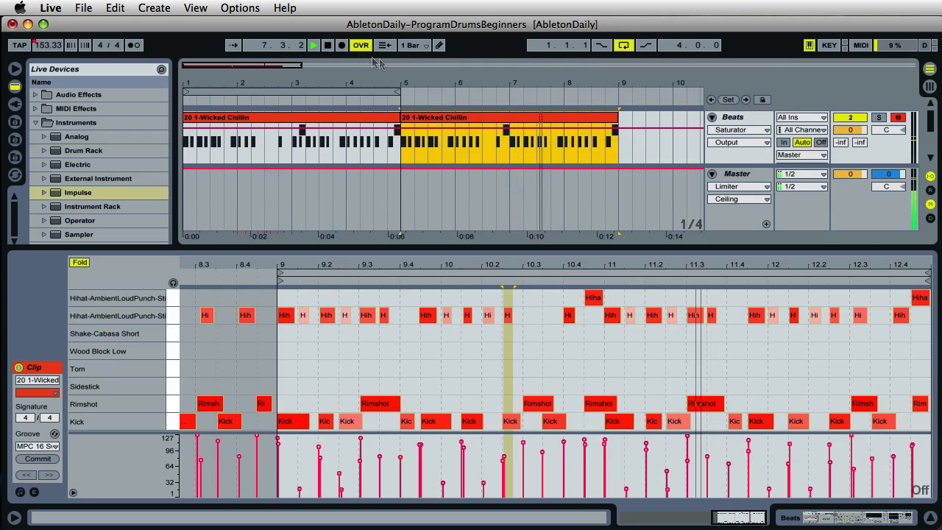
left_click(328, 46)
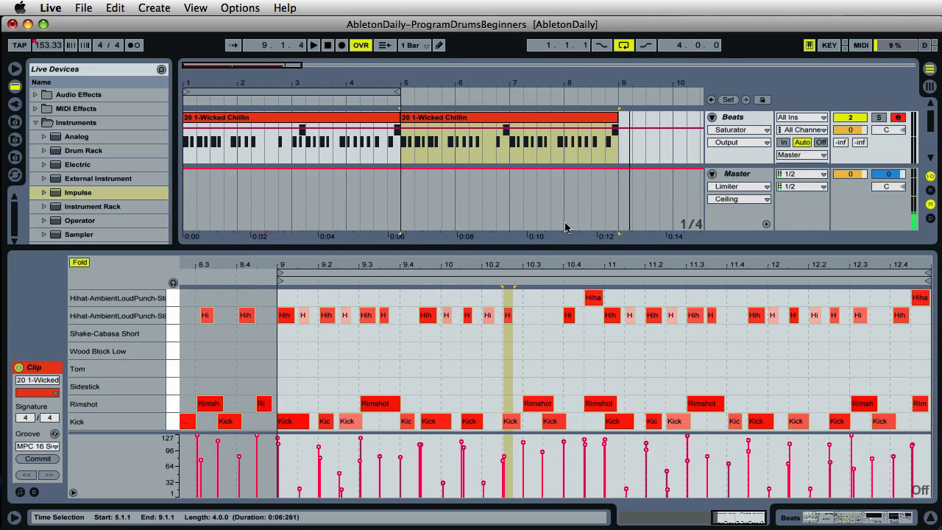